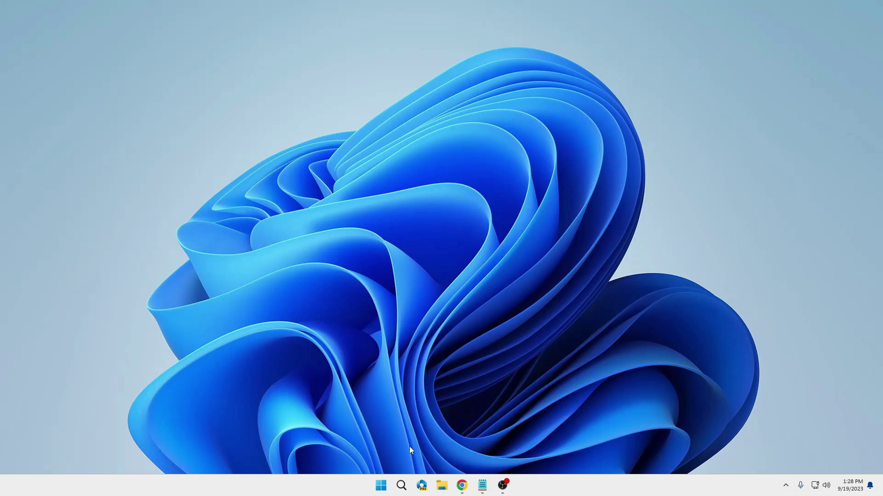
Search 'services', launch the Services app and move its window up and left.
left_click(399, 489)
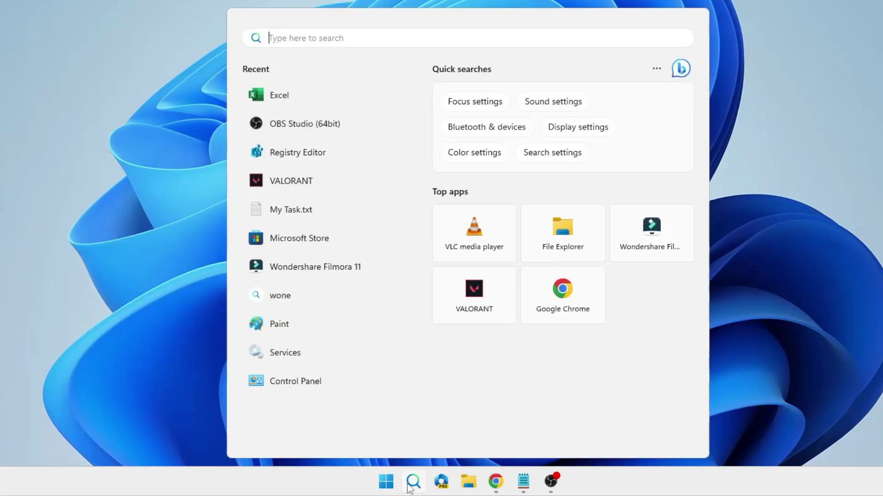
type("ser")
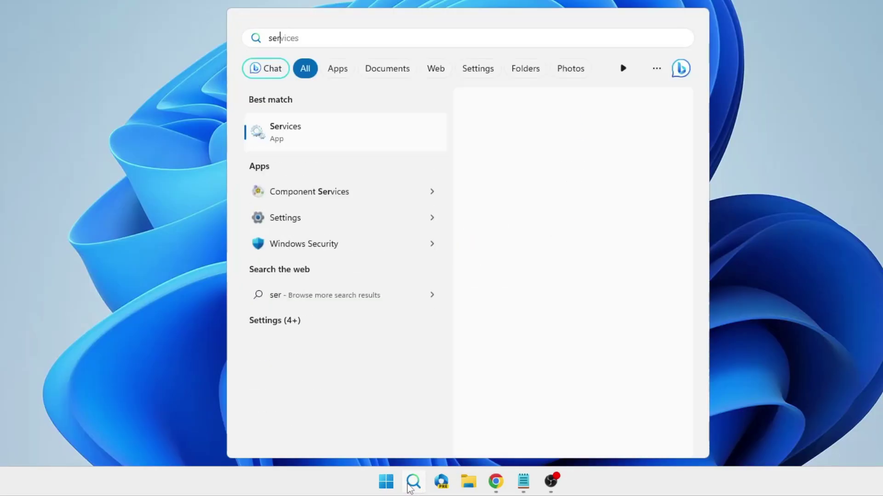
type("vices")
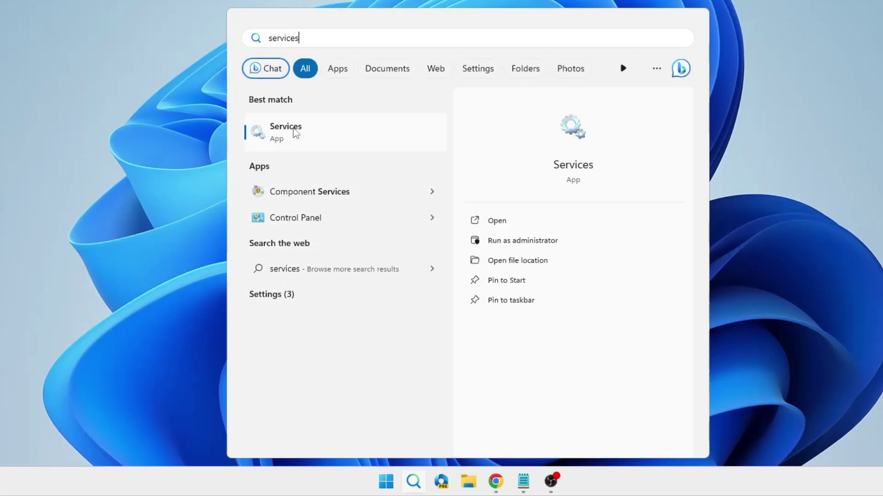
left_click(302, 132)
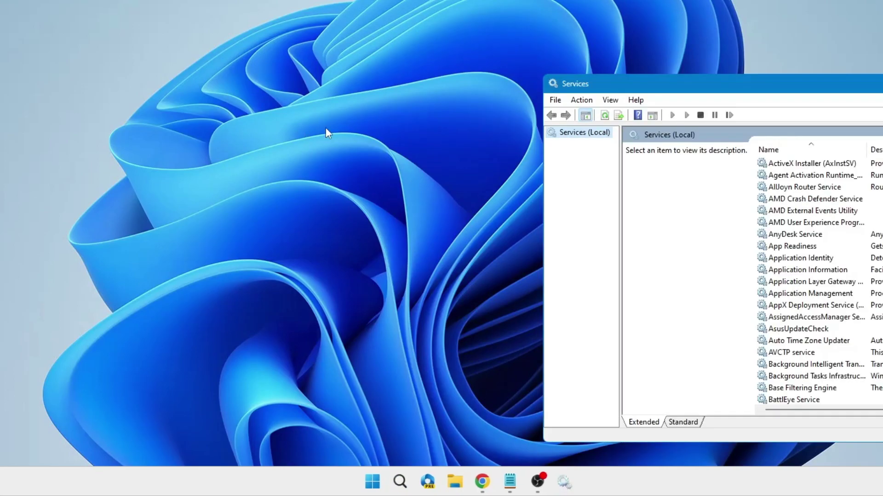
left_click_drag(695, 84, 345, 2)
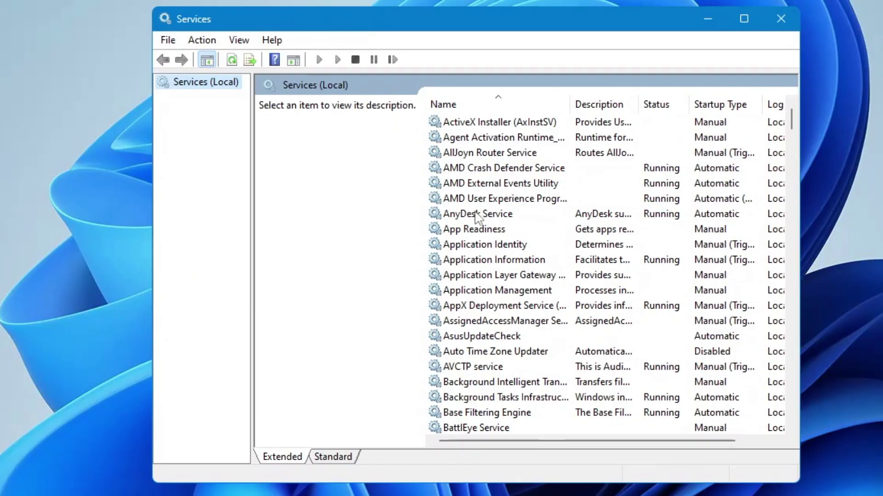
Browse the services list down to the S entries and select SysMain.
left_click(438, 148)
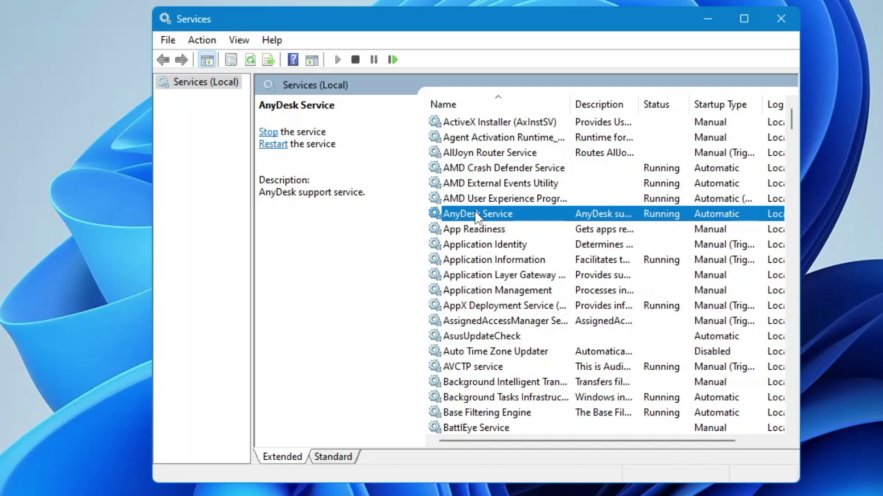
left_click(491, 186)
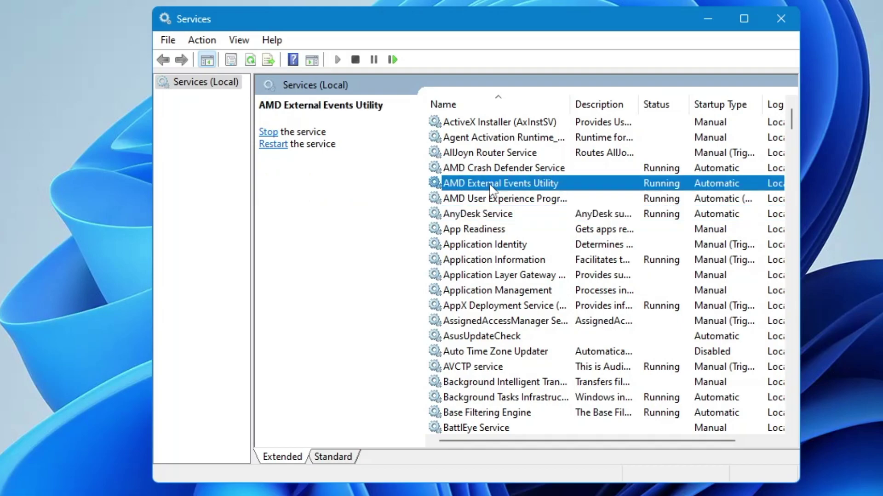
key("s")
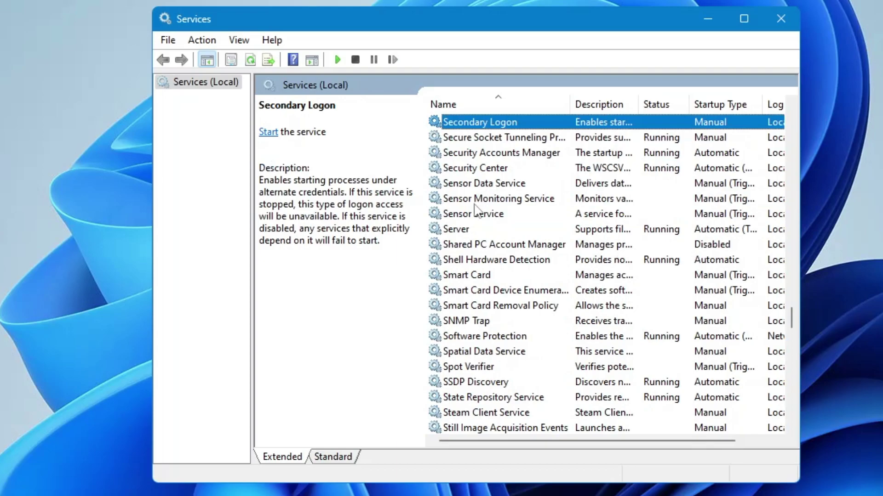
scroll(480, 356, "down", 1)
scroll(481, 356, "down", 4)
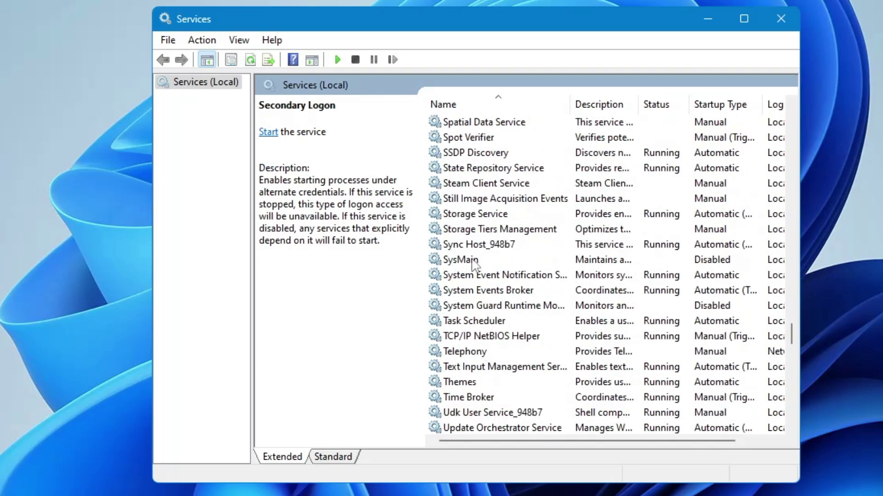
left_click(472, 261)
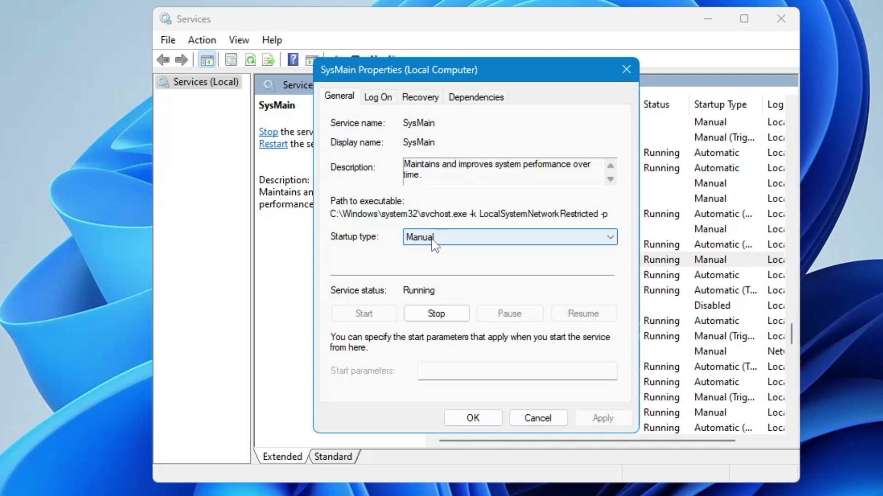
Set SysMain's startup type to Disabled, stop it, apply, and close Services.
left_click(434, 239)
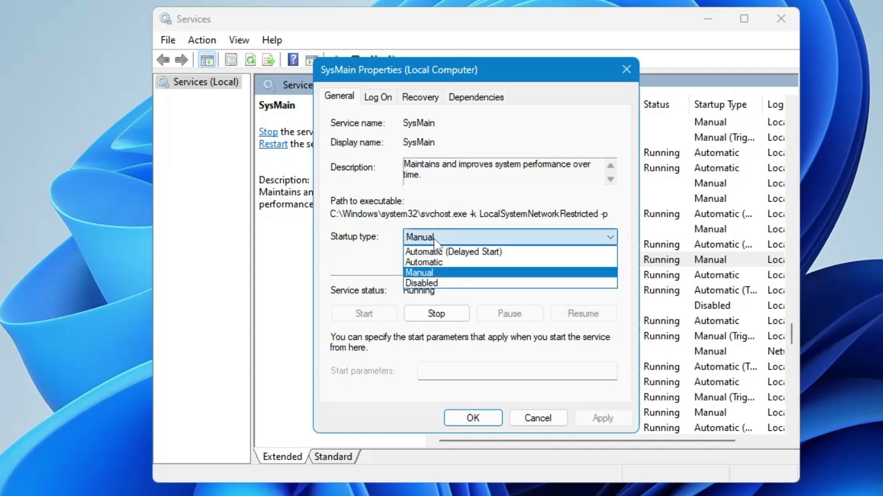
left_click(428, 285)
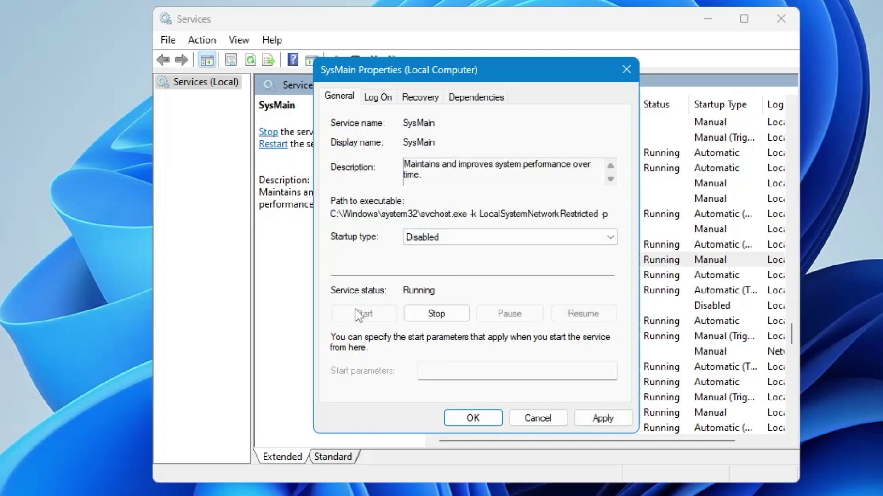
left_click(425, 315)
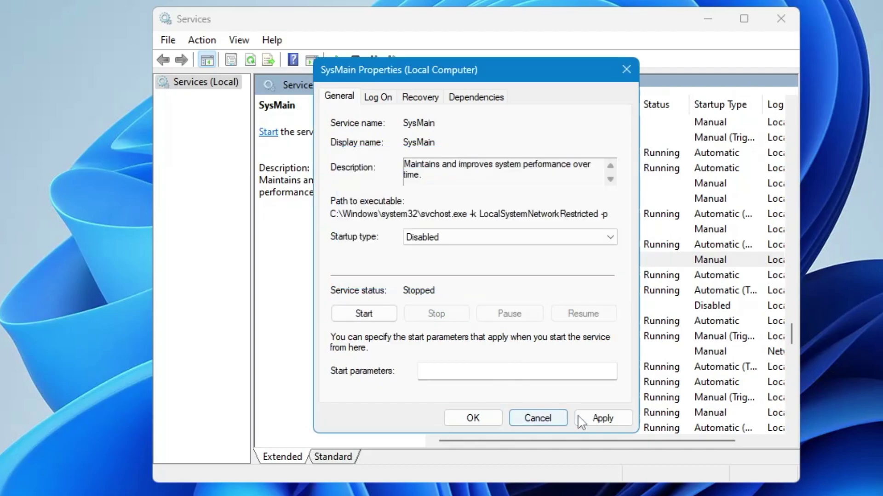
left_click(590, 418)
left_click(480, 421)
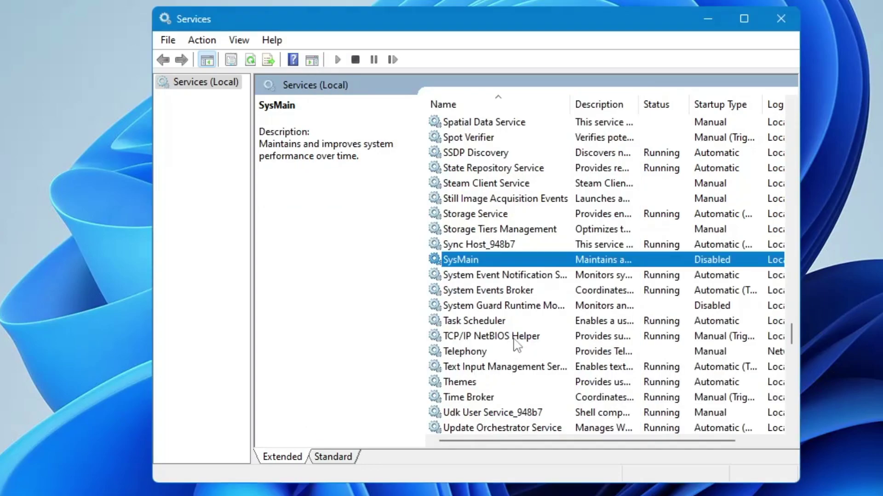
left_click(780, 19)
Run powercfg.cpl from Windows Search to open Power Options.
left_click(398, 487)
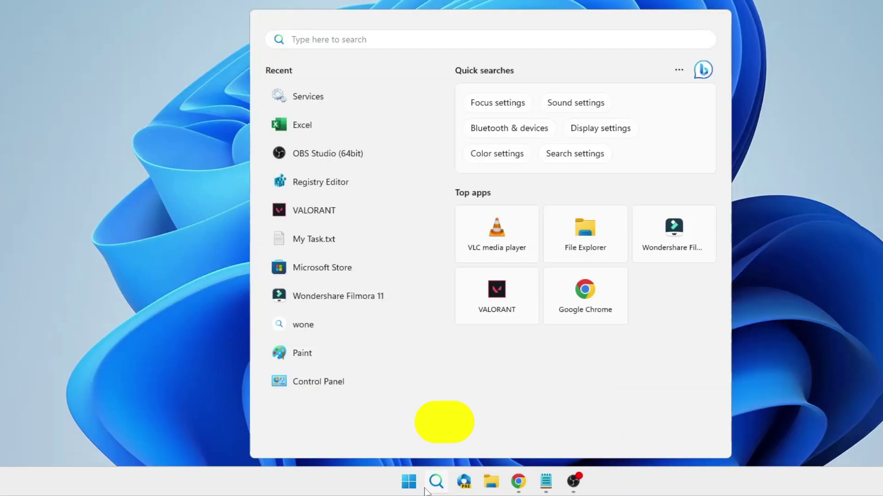
type("po")
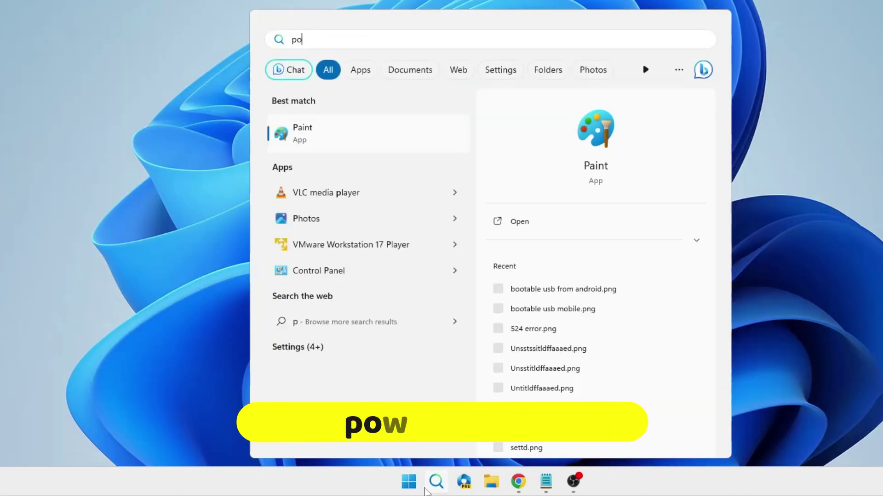
type("wercfg.c")
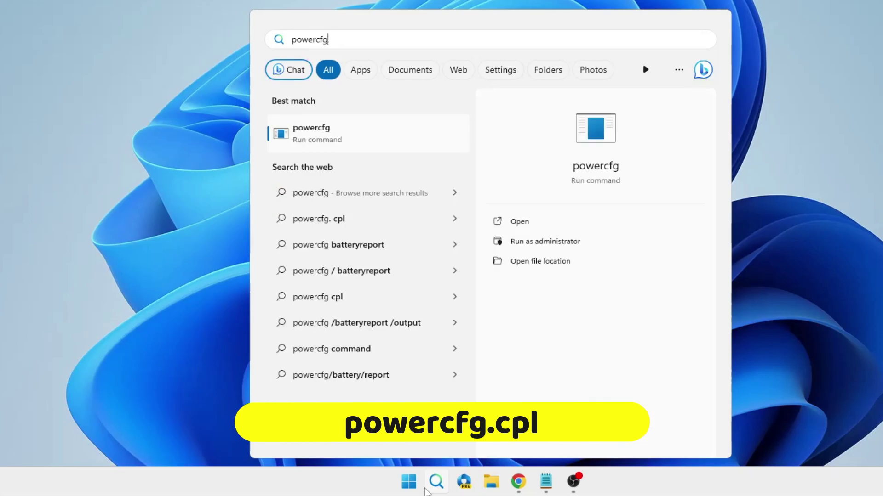
type("pl")
key("Return")
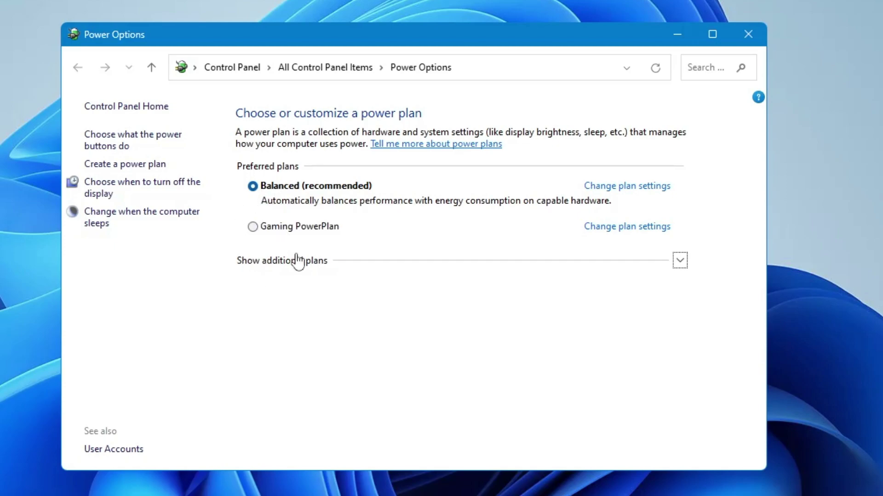
Make High performance the active plan, cancel plan creation, and close Power Options.
left_click(311, 265)
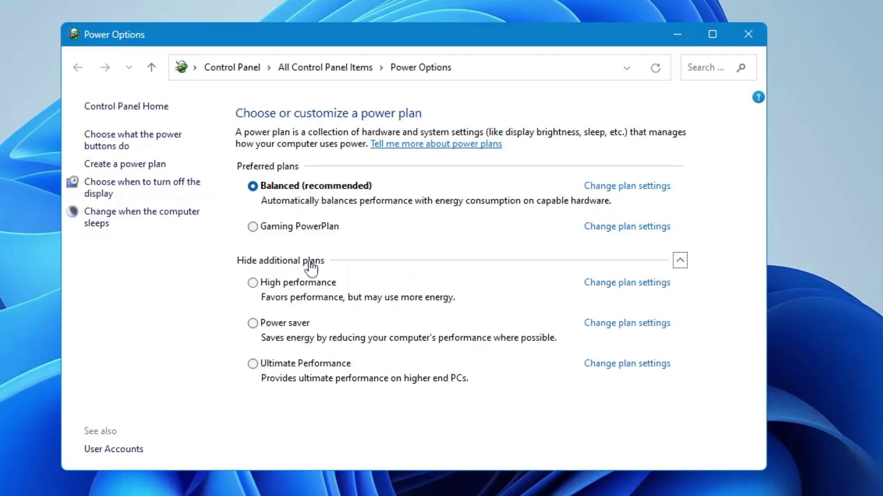
left_click(252, 283)
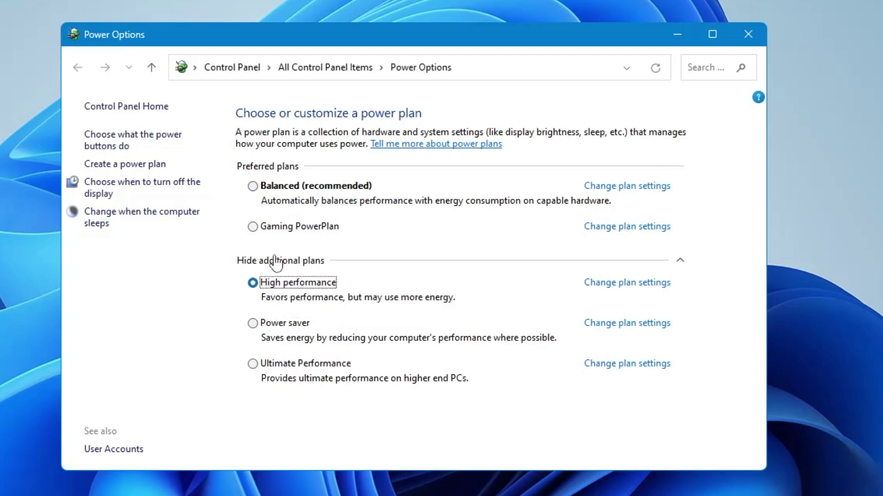
left_click(118, 164)
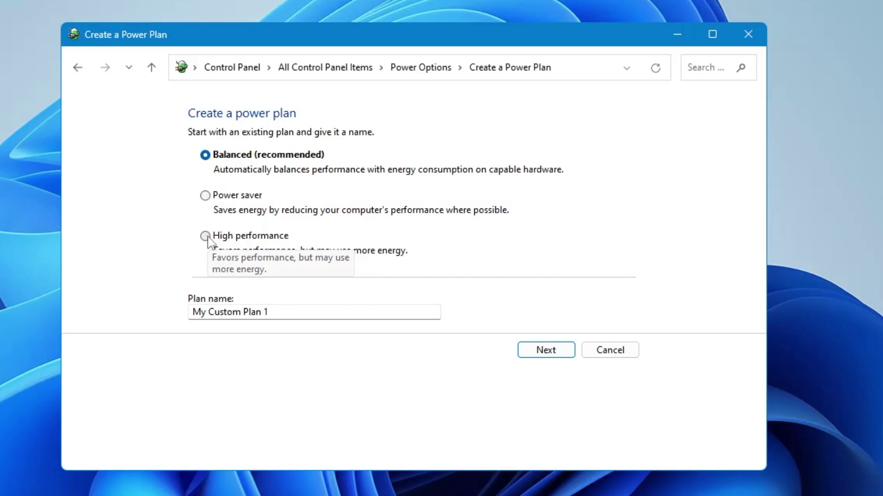
left_click(606, 355)
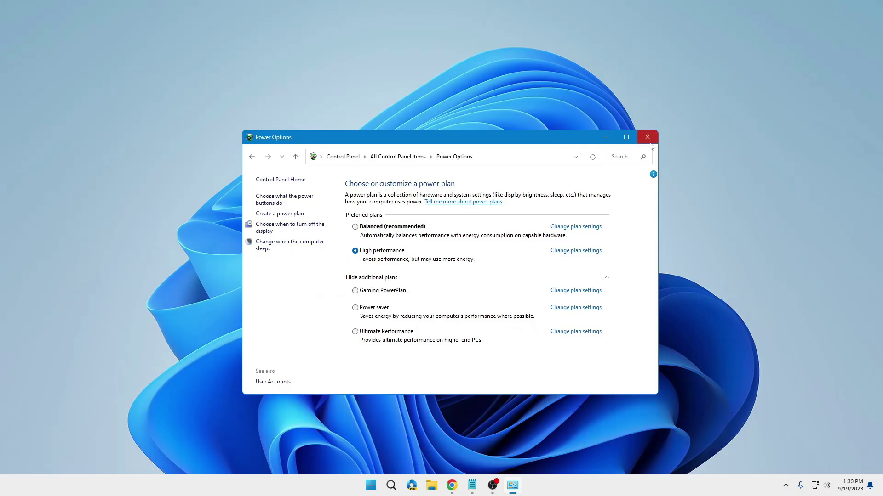
left_click(748, 34)
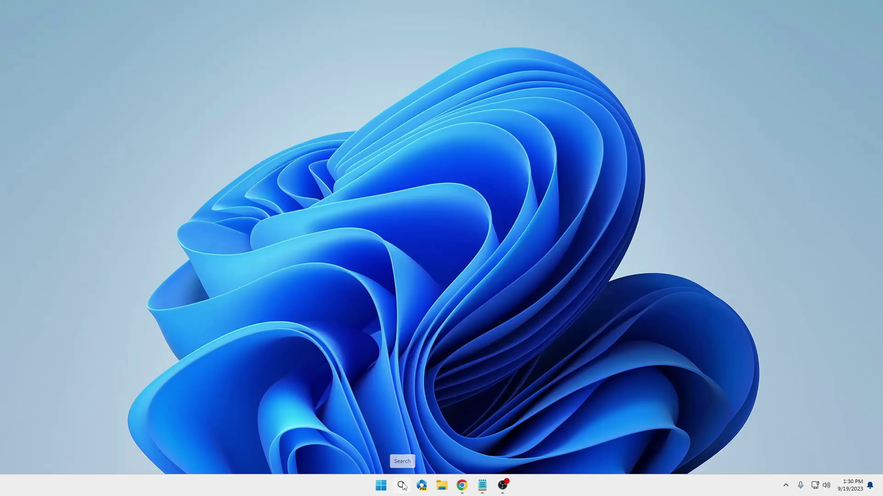
Open Command Prompt as administrator and run sfc /scannow.
left_click(402, 485)
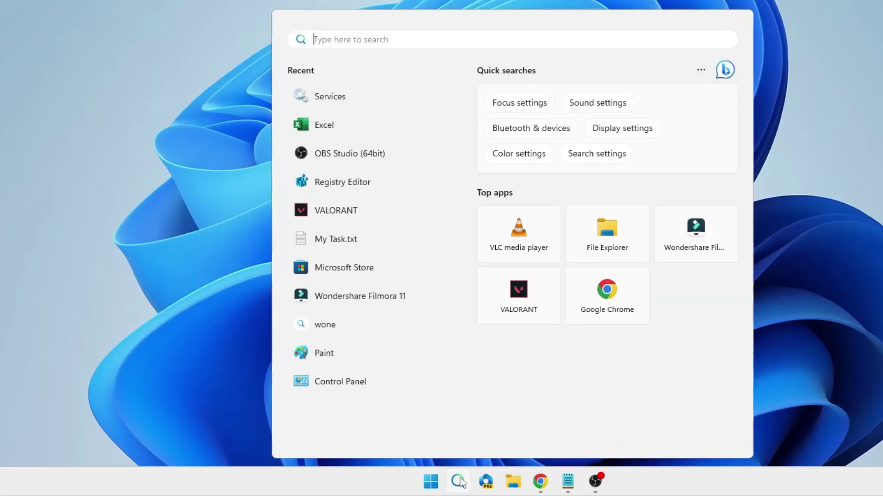
type("cmd")
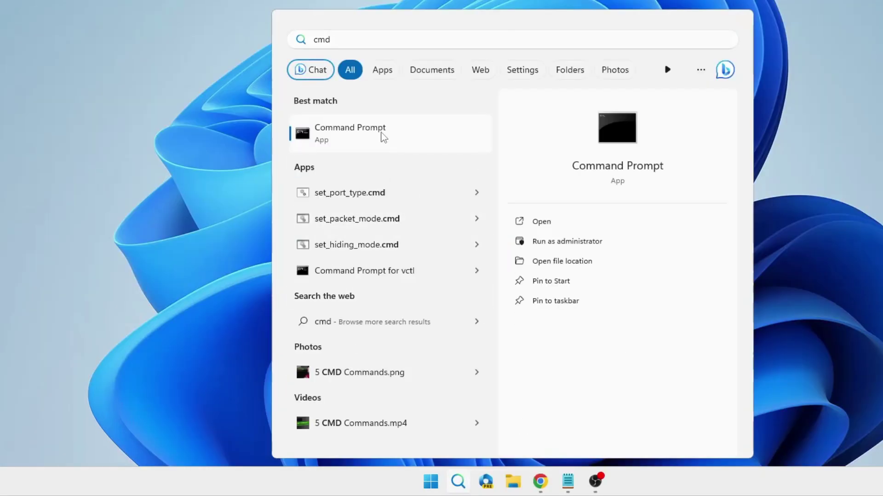
right_click(382, 134)
left_click(415, 152)
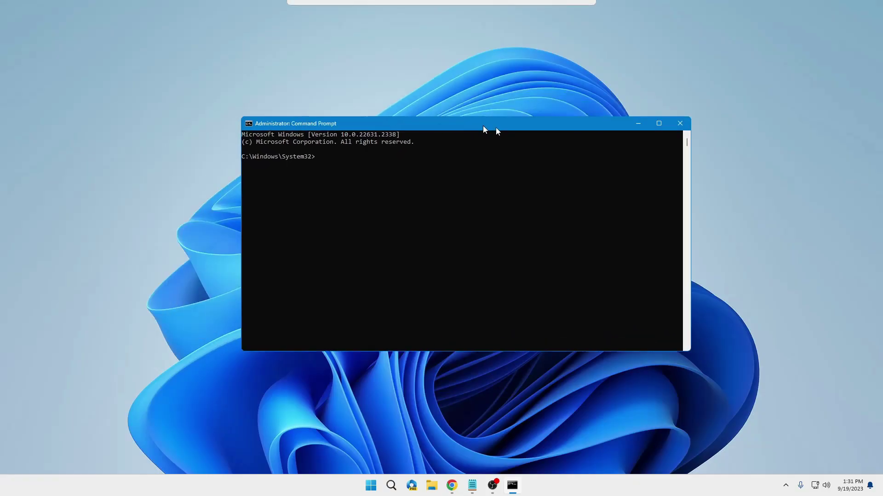
left_click_drag(495, 128, 523, 130)
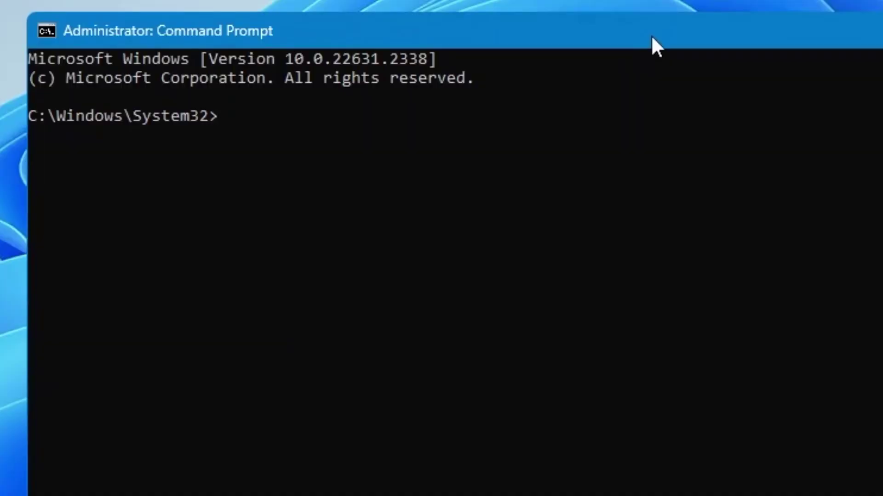
type("sfc ")
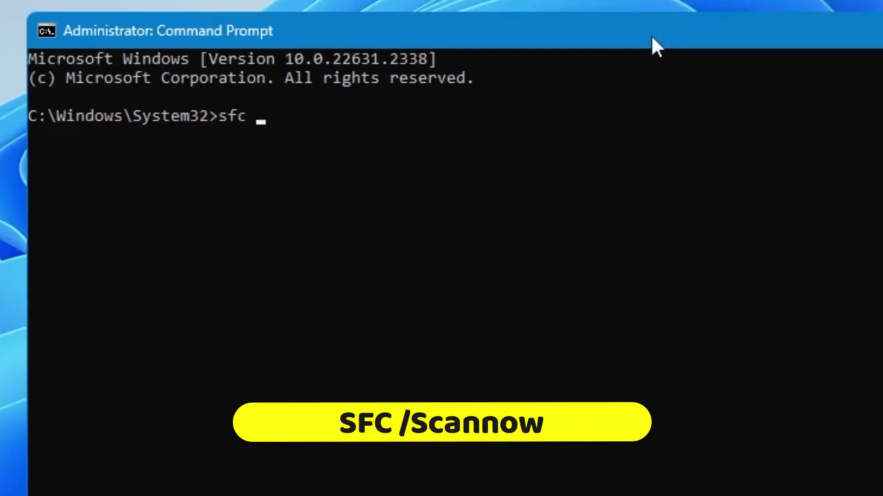
type("/scanno")
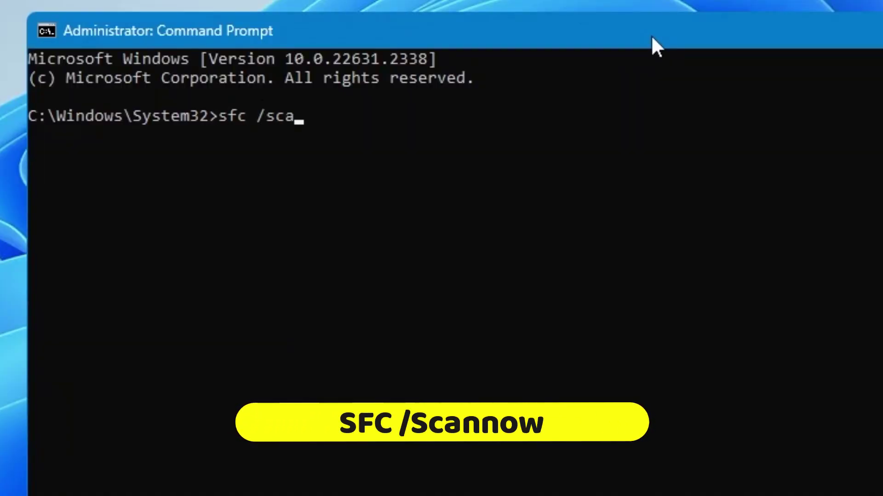
type("w")
key("Return")
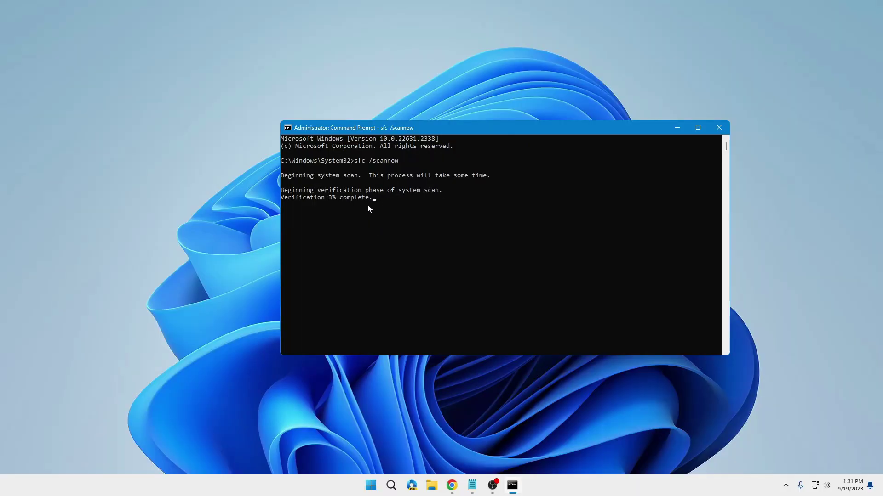
Minimize Command Prompt, open Virus & threat protection and start a Full scan.
left_click(681, 130)
left_click(392, 486)
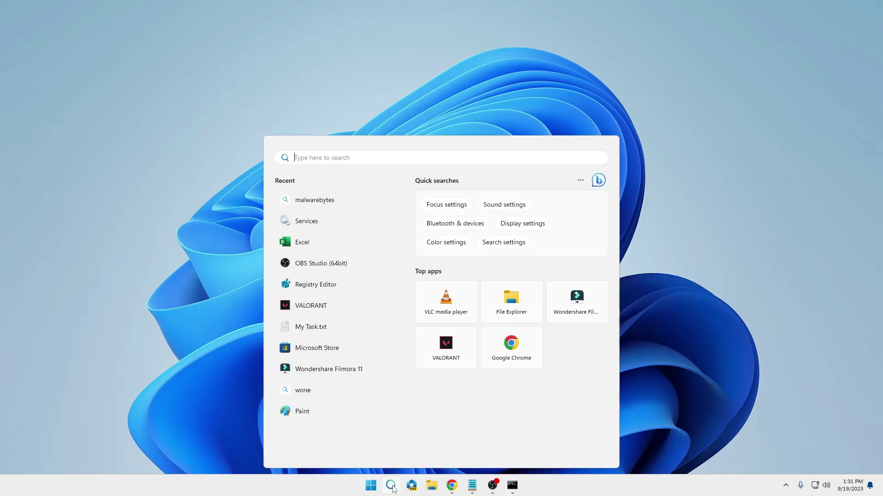
type("virus")
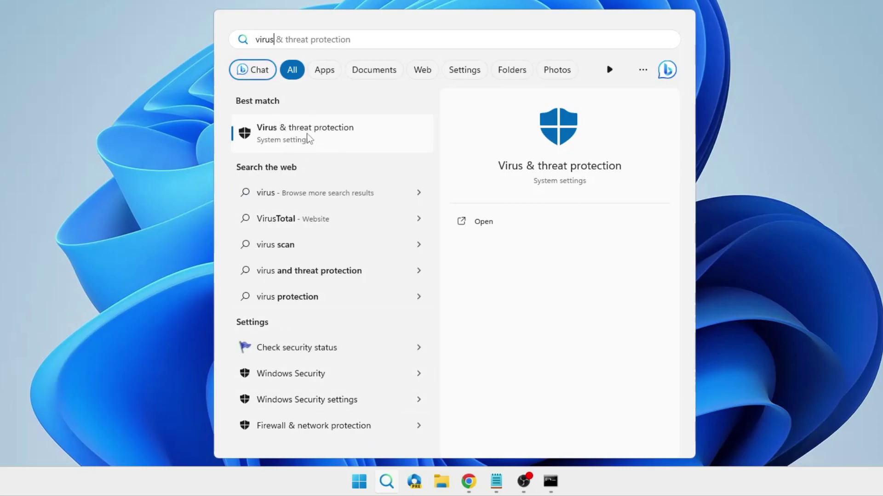
left_click(308, 137)
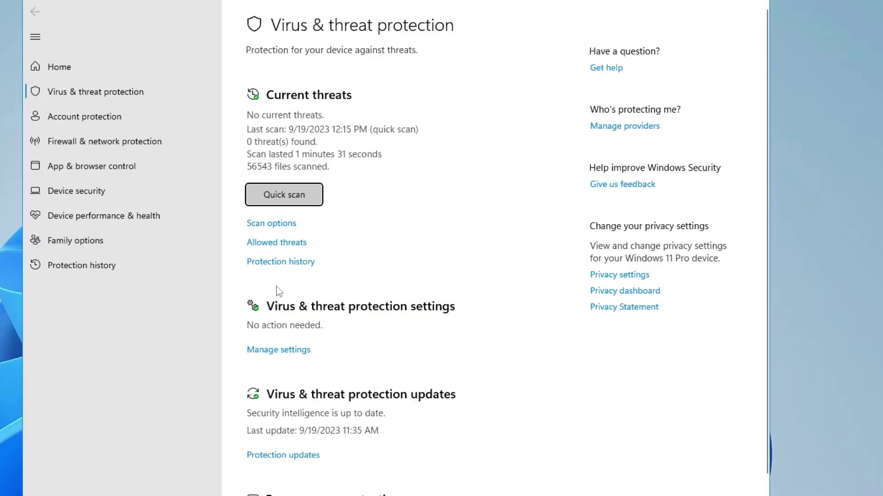
left_click(278, 226)
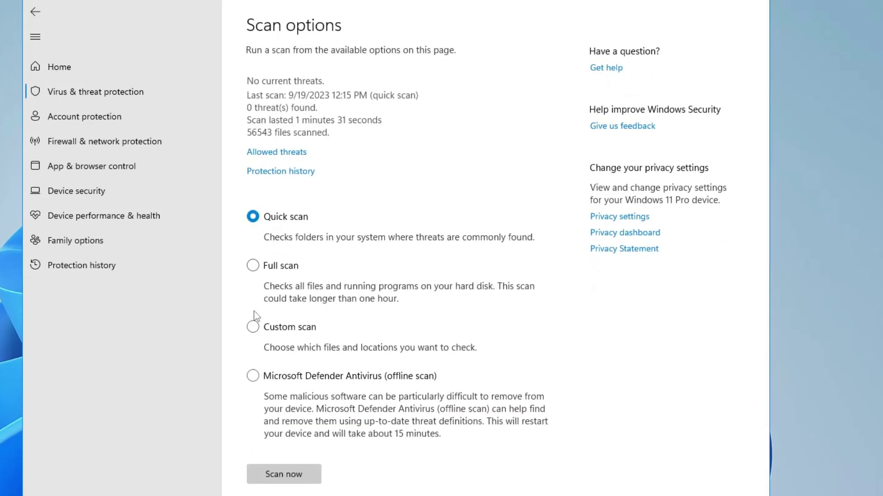
left_click(254, 266)
left_click(283, 478)
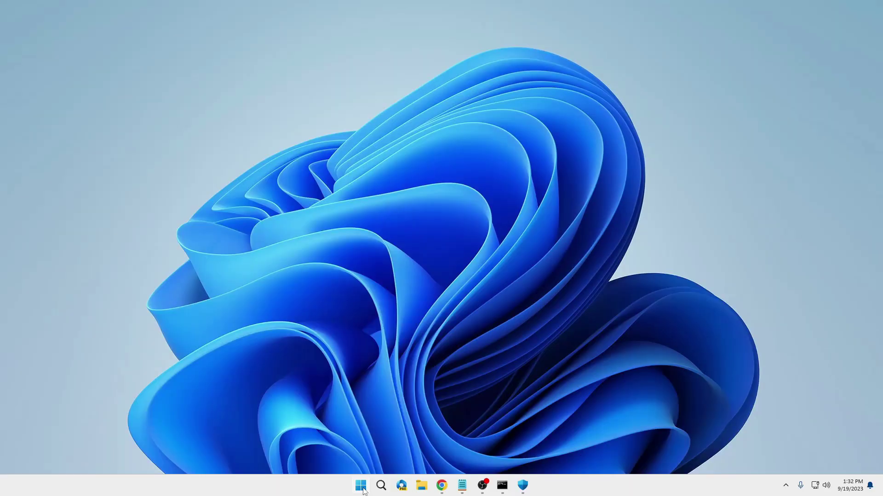
In Task Manager's Startup apps, disable AnyDesk.exe.
right_click(362, 488)
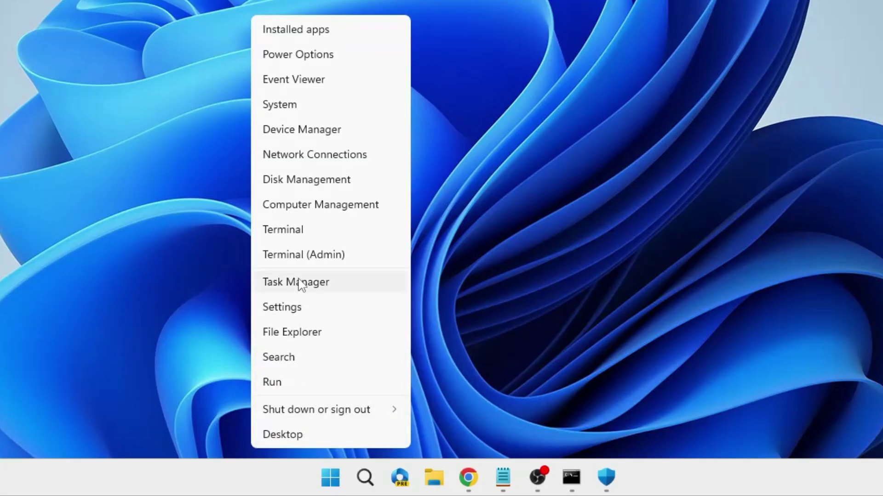
left_click(300, 282)
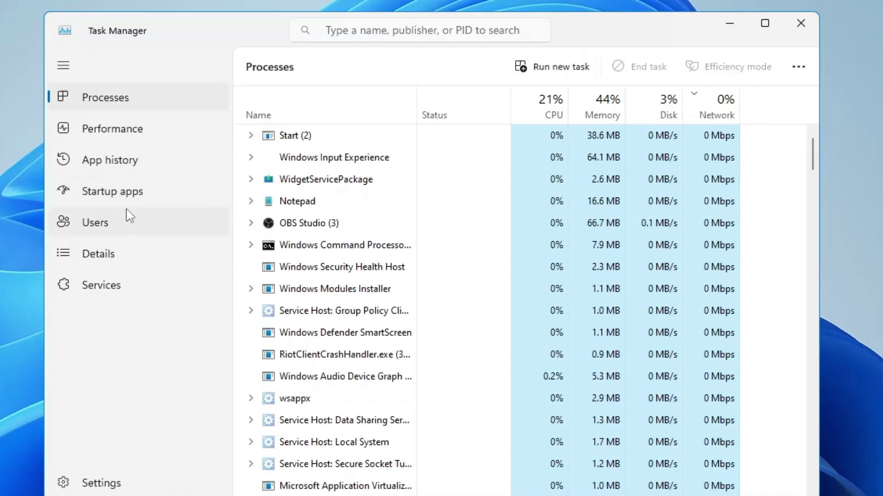
left_click(123, 195)
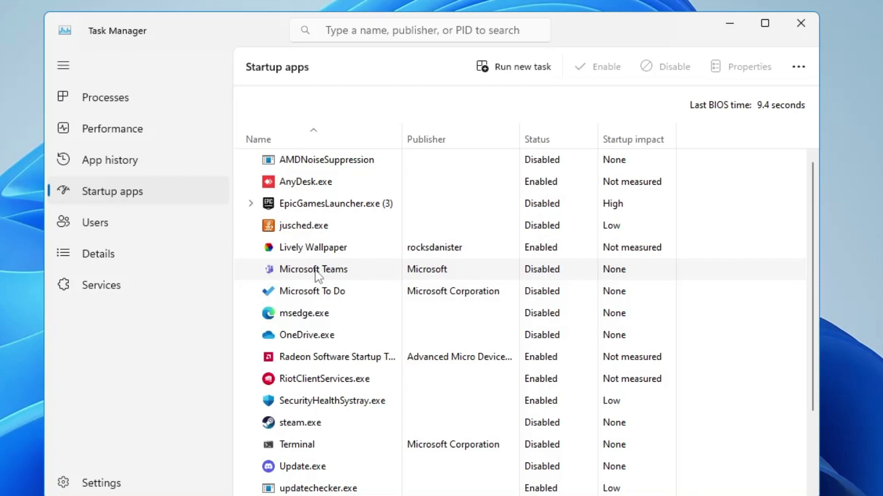
left_click(305, 183)
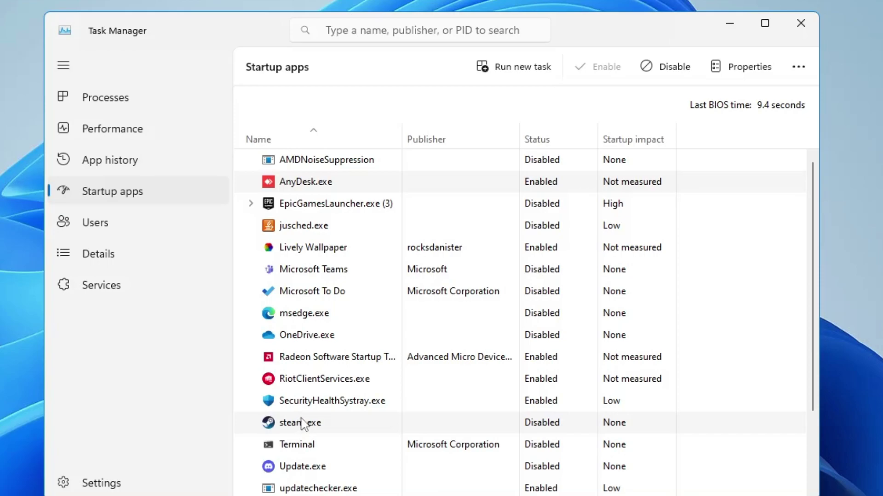
right_click(326, 182)
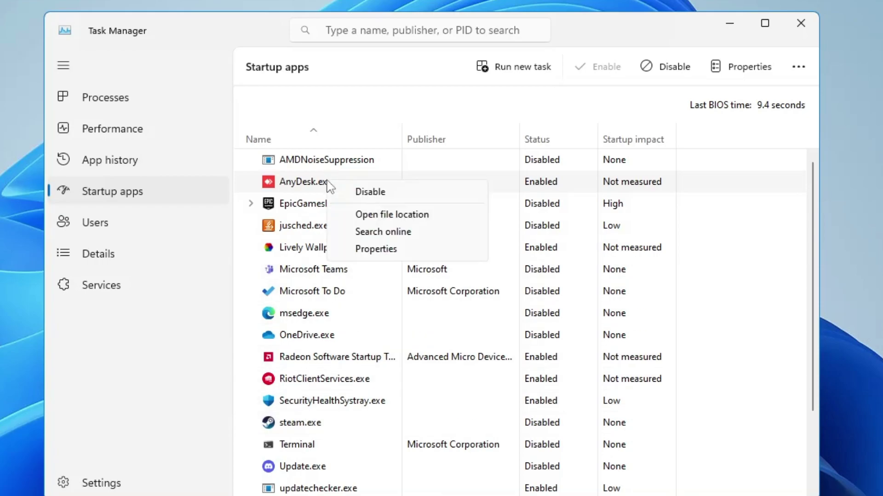
left_click(349, 192)
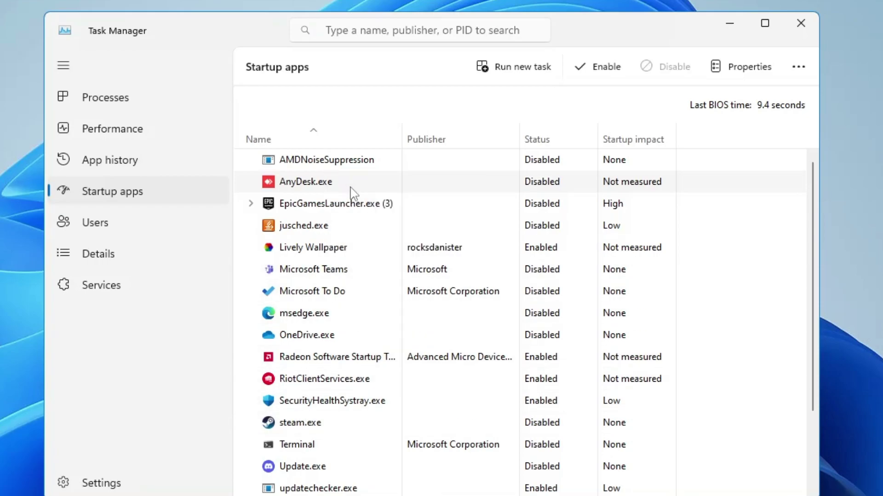
scroll(271, 374, "down", 1)
scroll(333, 385, "down", 1)
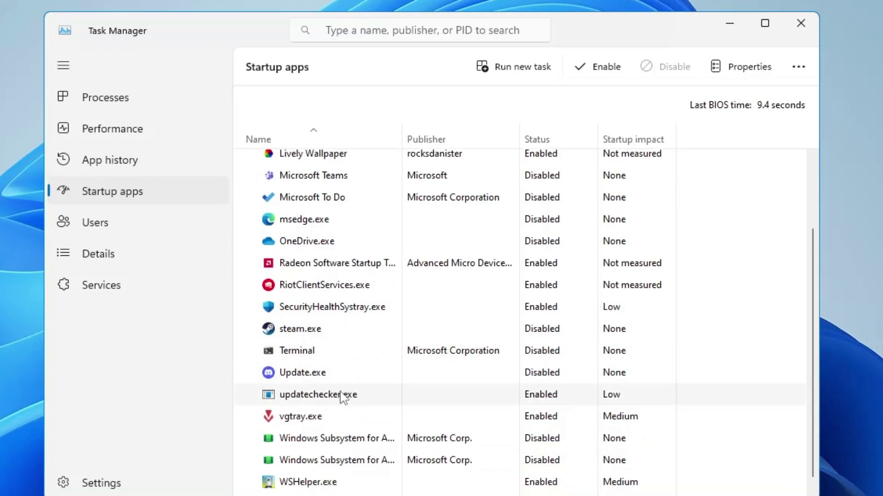
Close Task Manager and run sysdm.cpl to open System Properties.
left_click(800, 23)
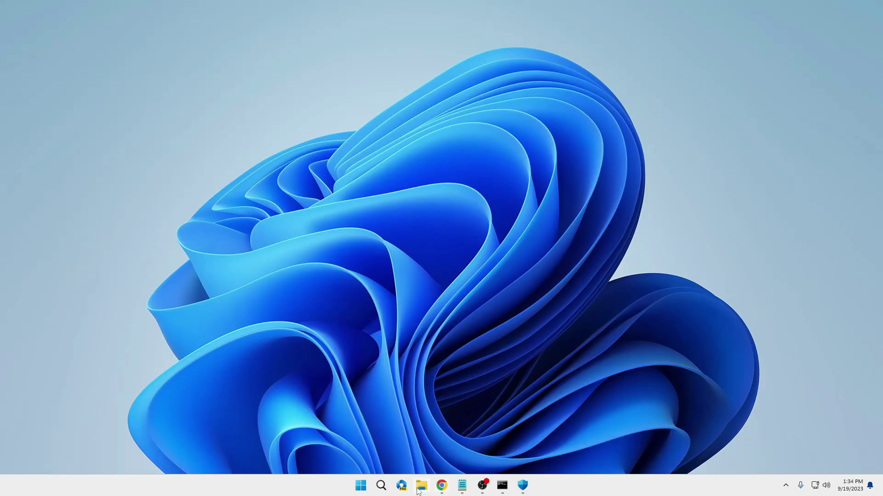
left_click(384, 488)
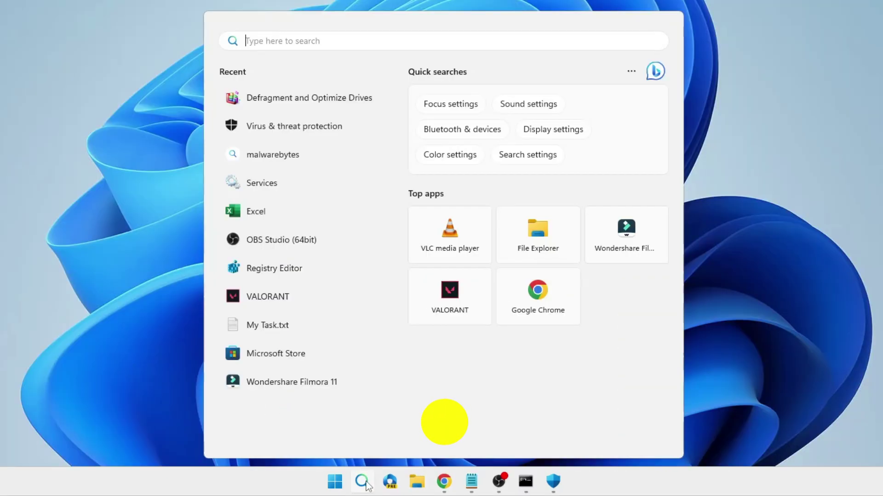
type("sysdm")
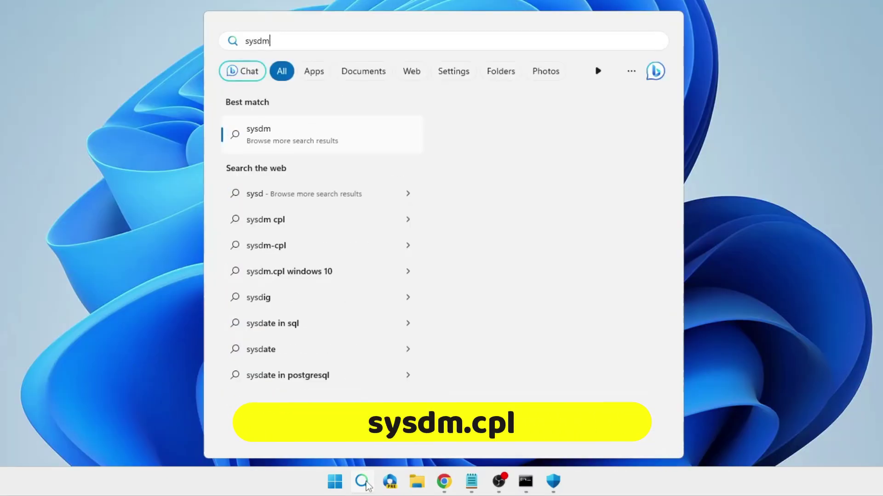
type(".cpl")
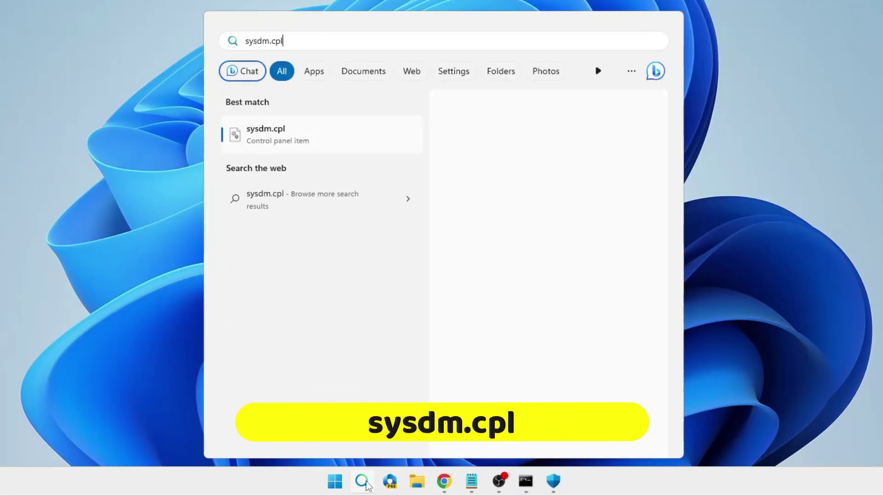
key("Return")
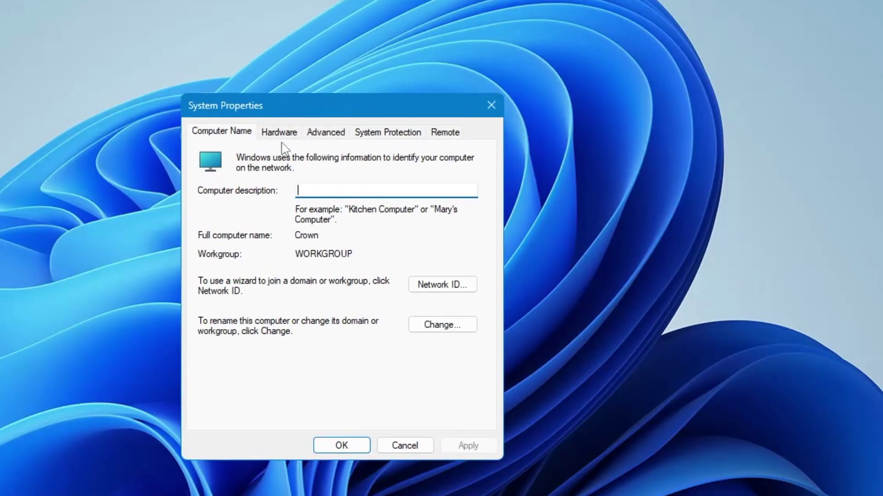
Open Performance Options from System Properties' Advanced settings.
left_click(334, 135)
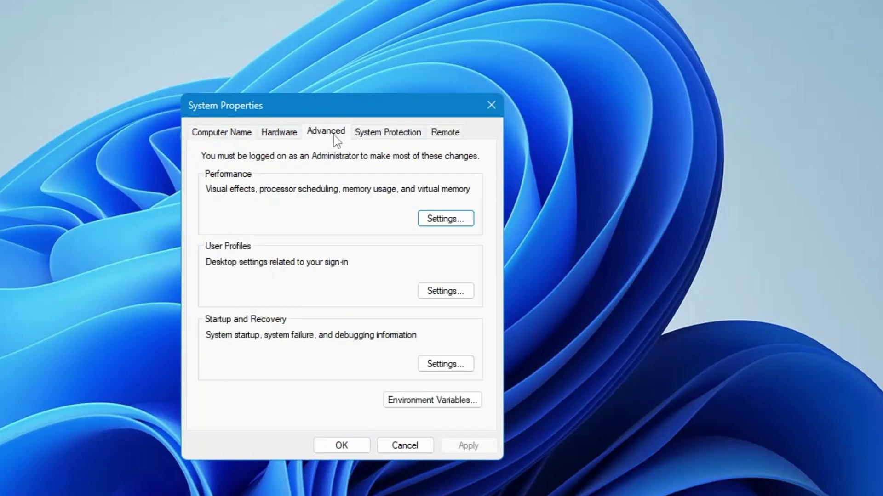
left_click(445, 224)
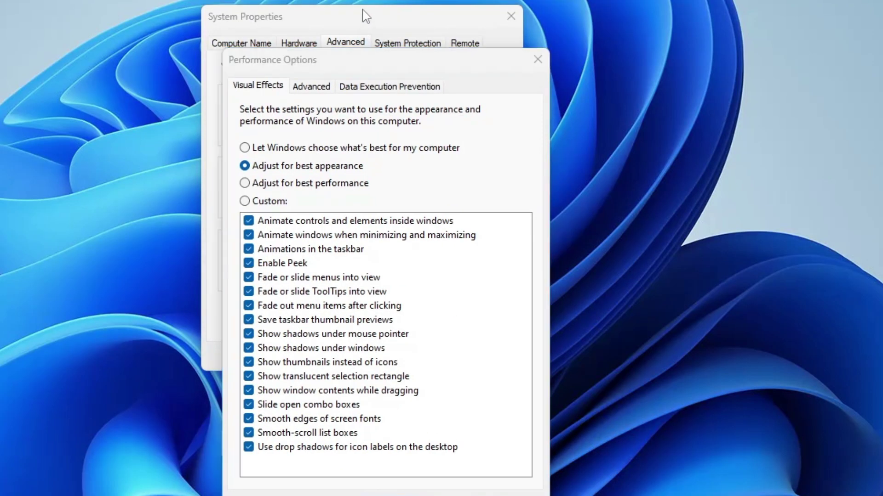
left_click_drag(327, 57, 333, 21)
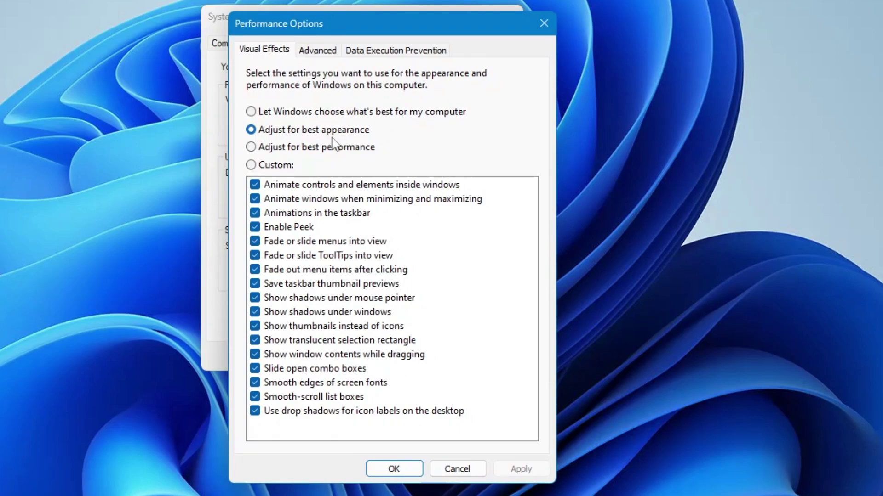
Choose best performance, keeping only minimize/maximize animations, thumbnails and smooth font edges.
left_click(311, 152)
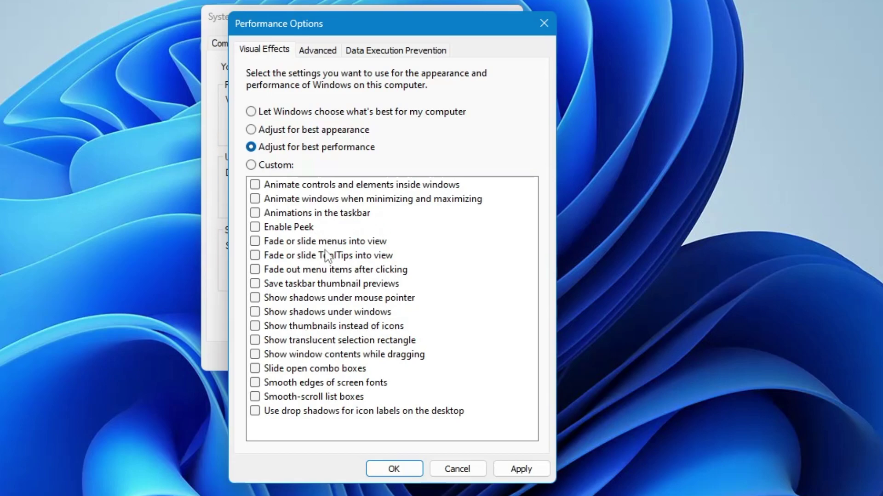
left_click(255, 201)
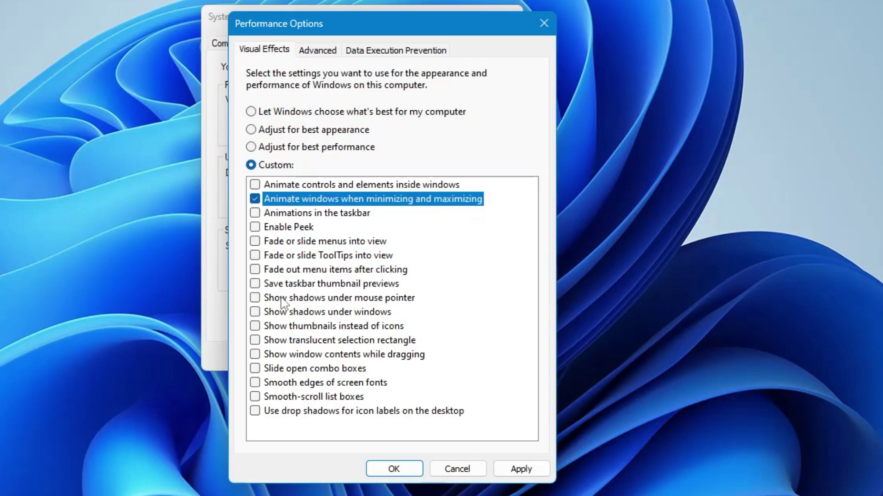
left_click(255, 328)
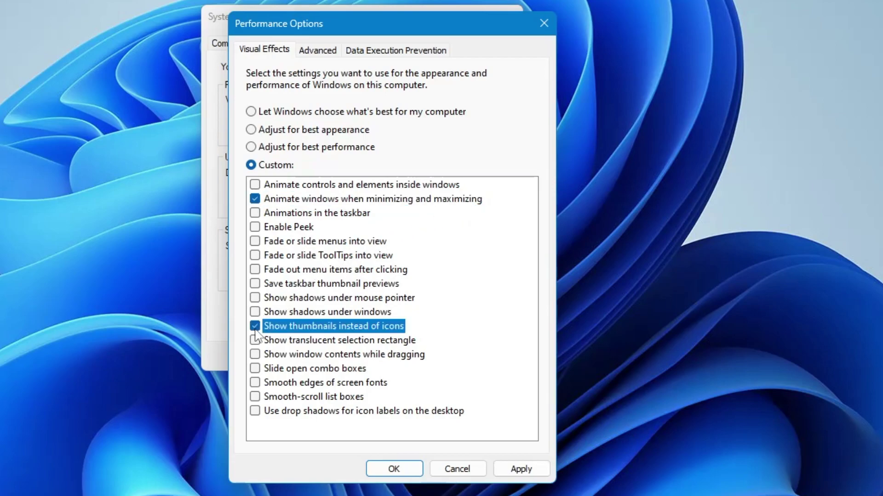
left_click(255, 384)
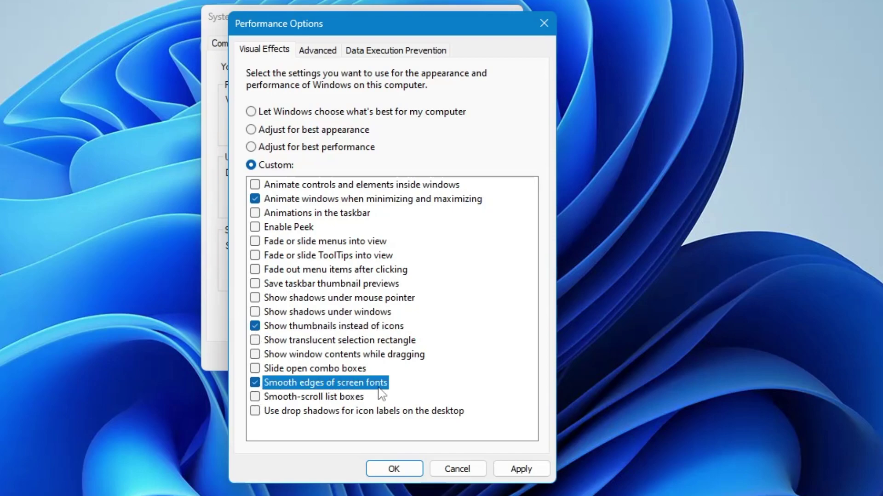
left_click(521, 469)
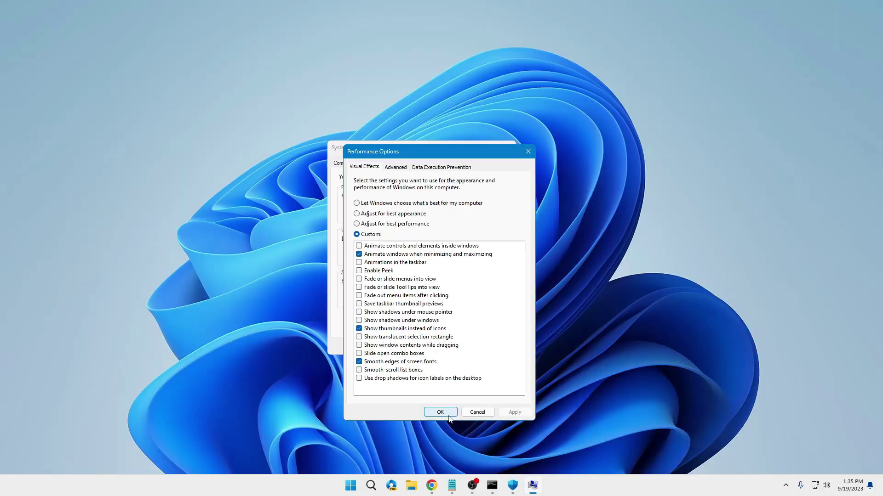
left_click(440, 412)
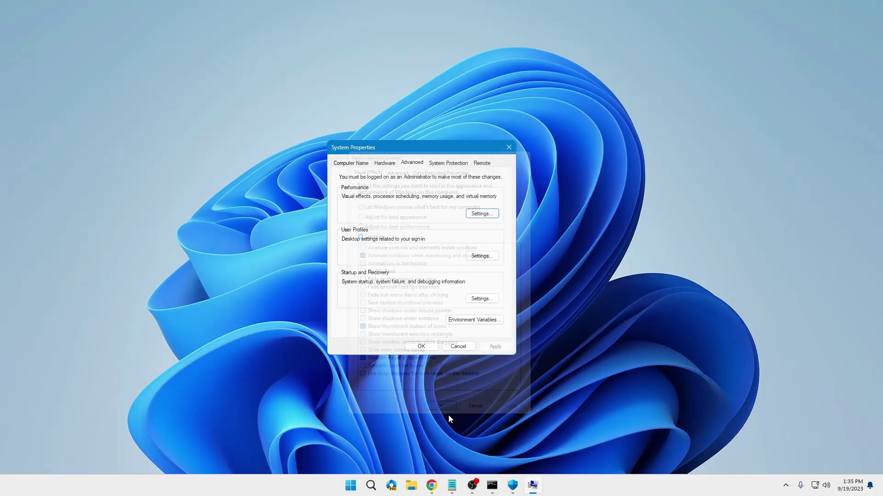
Close System Properties with OK, then launch Registry Editor from search and reposition it.
left_click(421, 346)
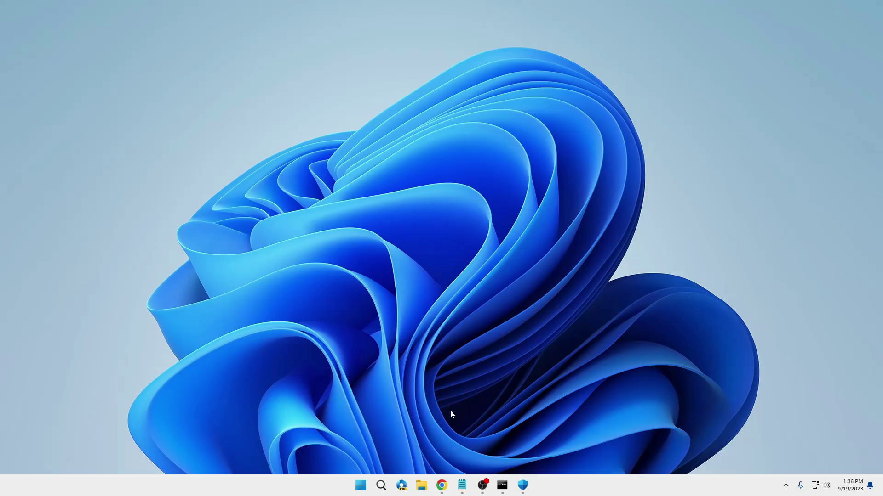
left_click(383, 485)
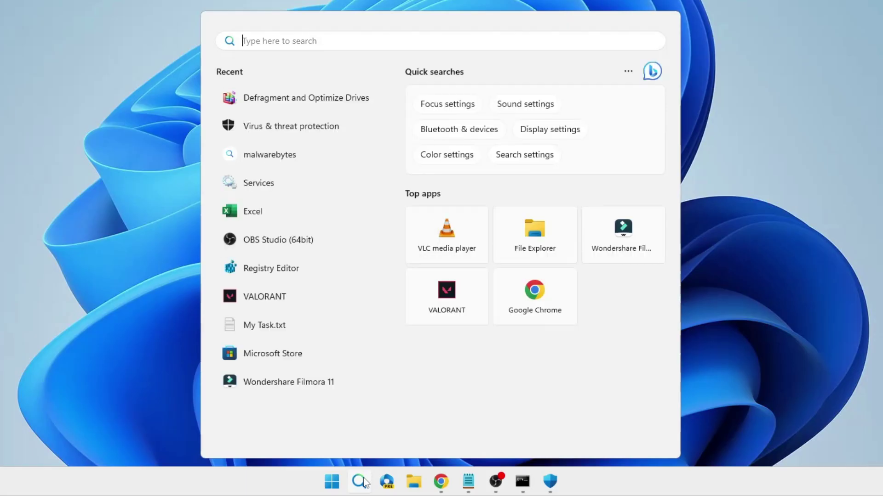
type("registry")
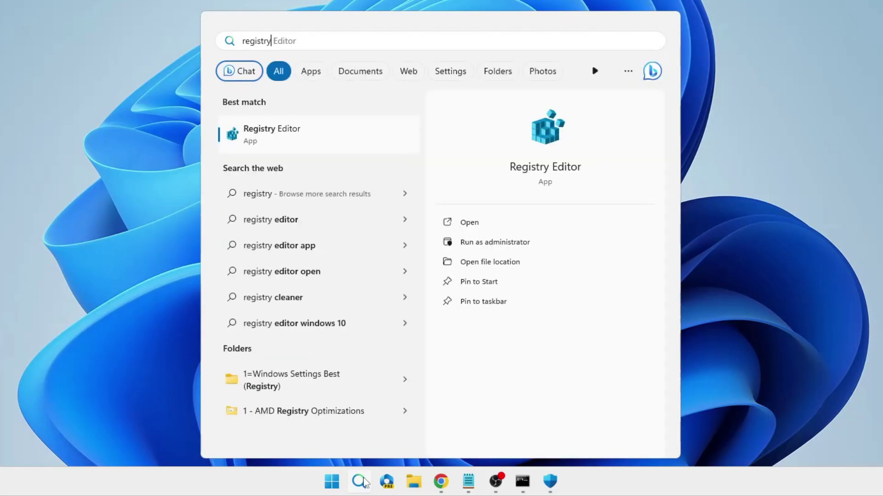
left_click(292, 128)
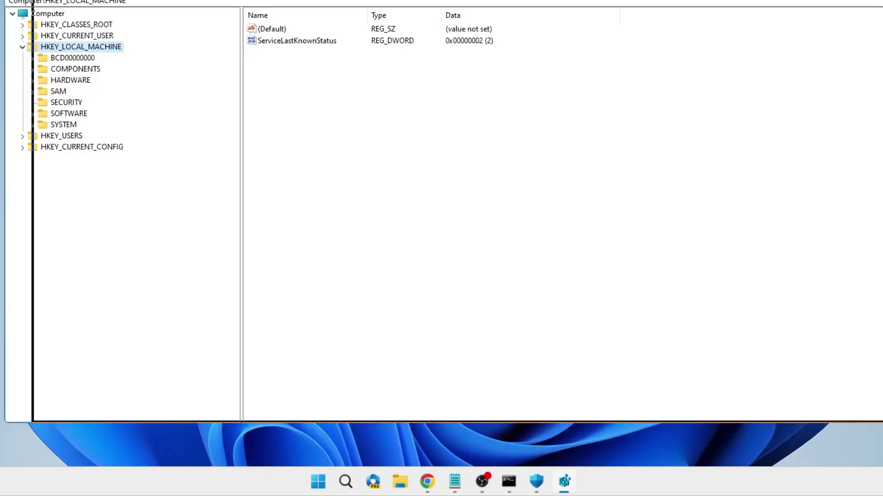
left_click_drag(330, 2, 514, 2)
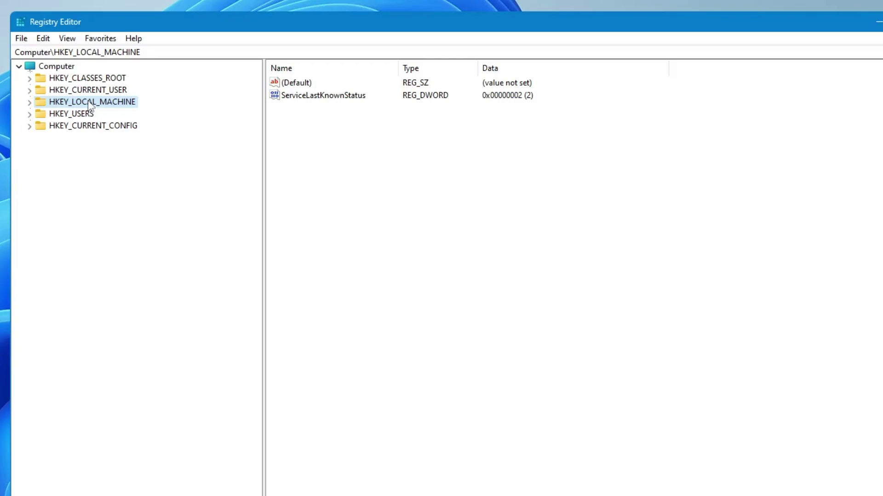
Expand HKEY_LOCAL_MACHINE\SYSTEM\CurrentControlSet down to the Control key.
double_click(88, 102)
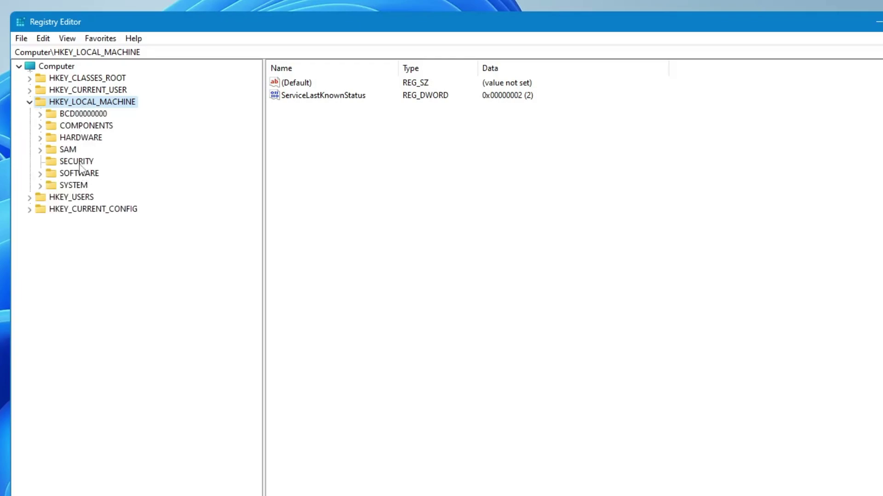
left_click(85, 186)
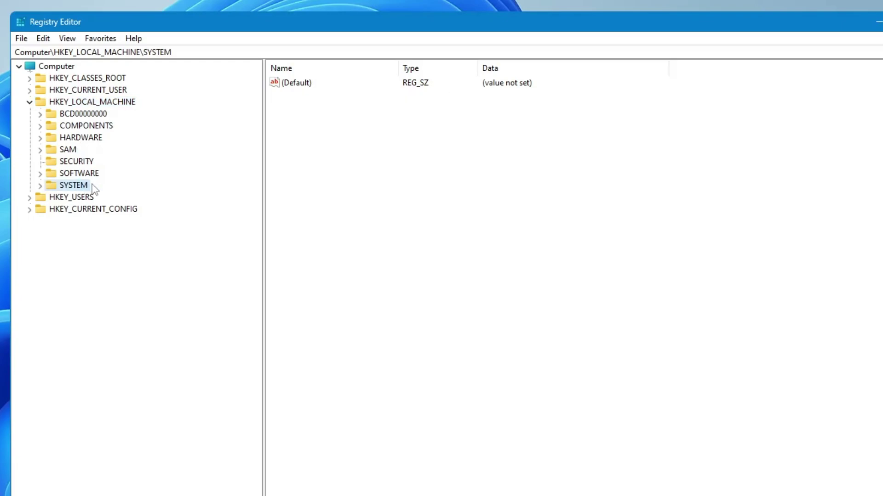
double_click(92, 187)
left_click(92, 224)
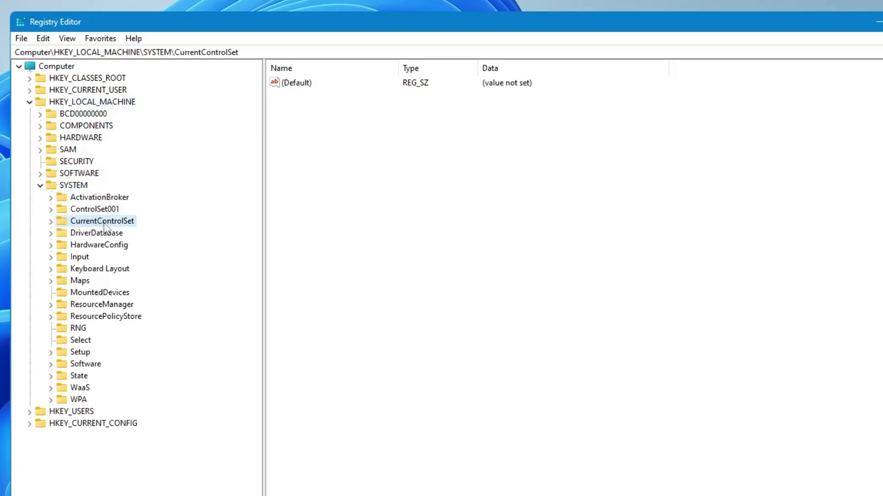
double_click(105, 225)
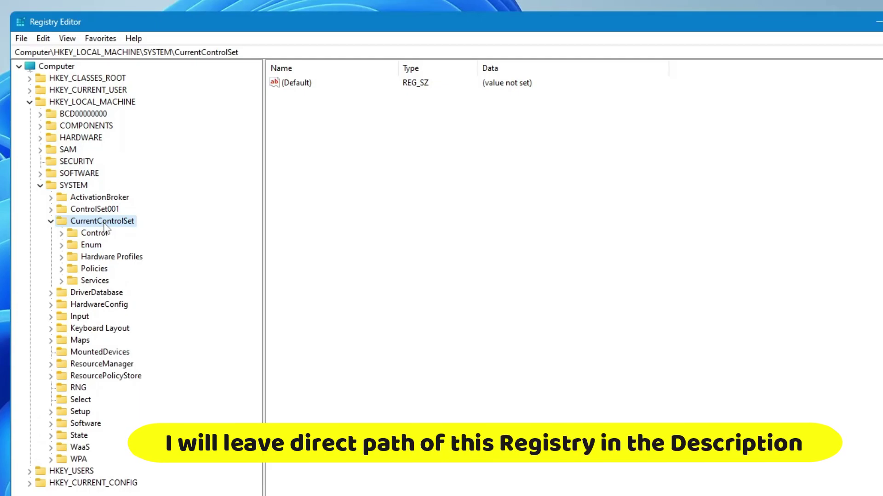
left_click(103, 235)
left_click(334, 192)
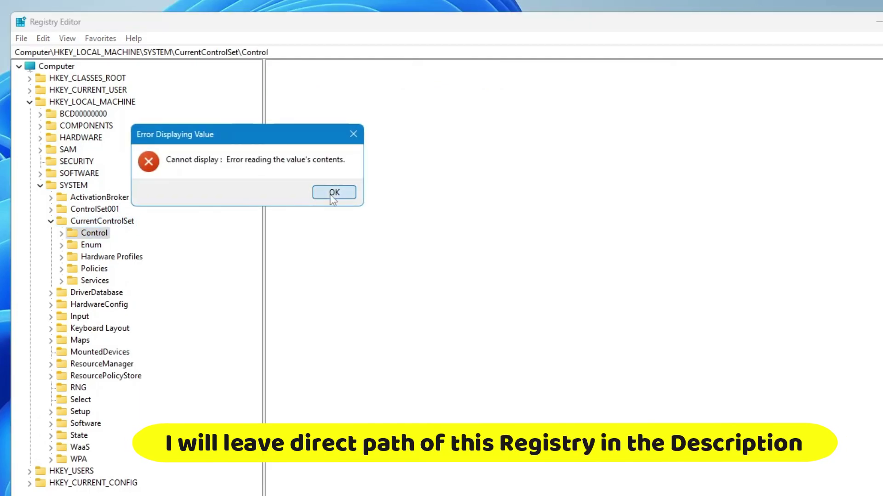
left_click(116, 127)
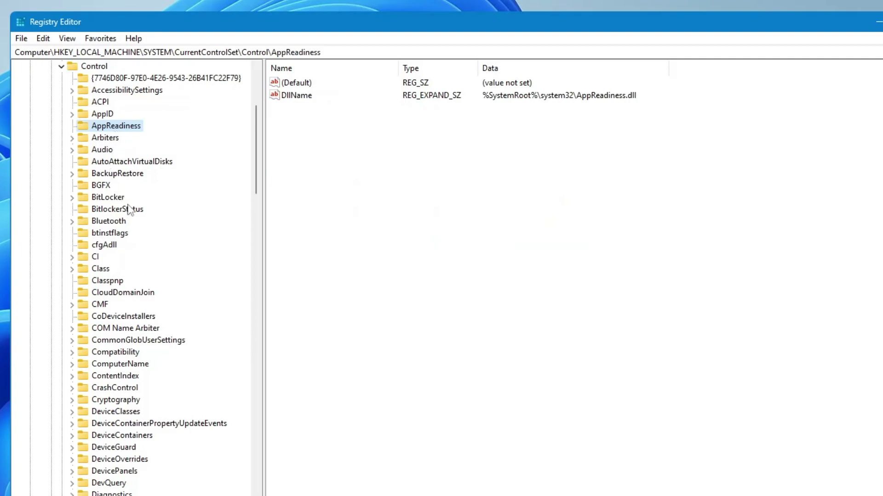
Under Session Manager\Memory Management, set ClearPageFileAtShutdown to 1.
scroll(132, 216, "down", 20)
scroll(133, 227, "down", 6)
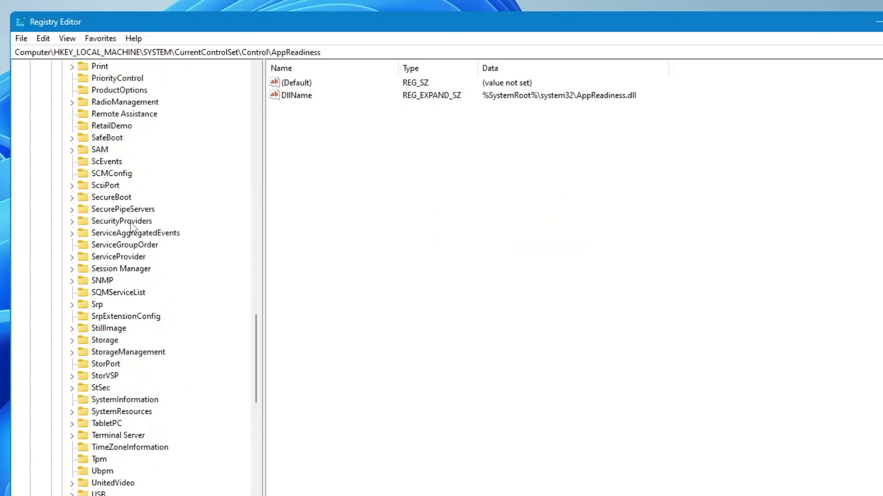
left_click(117, 271)
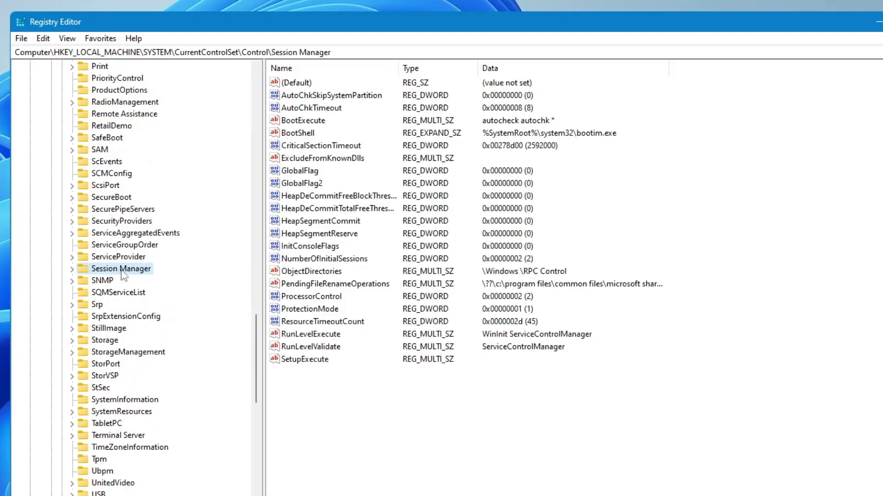
double_click(121, 271)
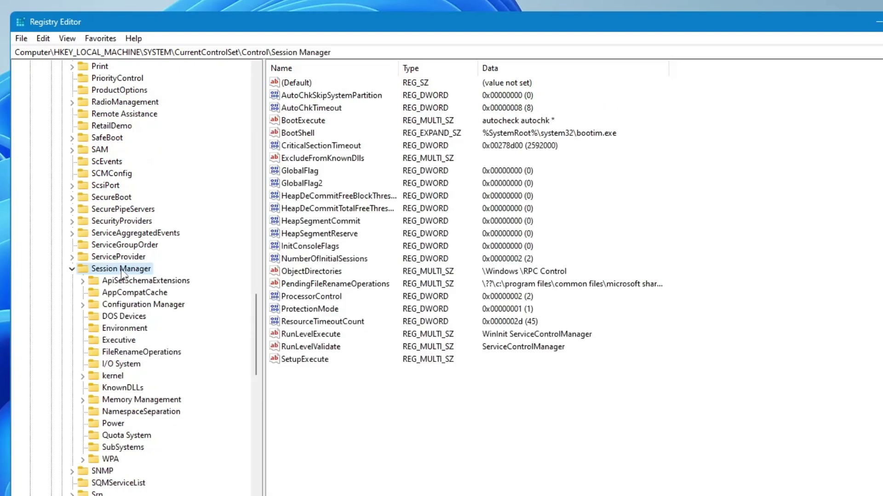
scroll(122, 273, "down", 1)
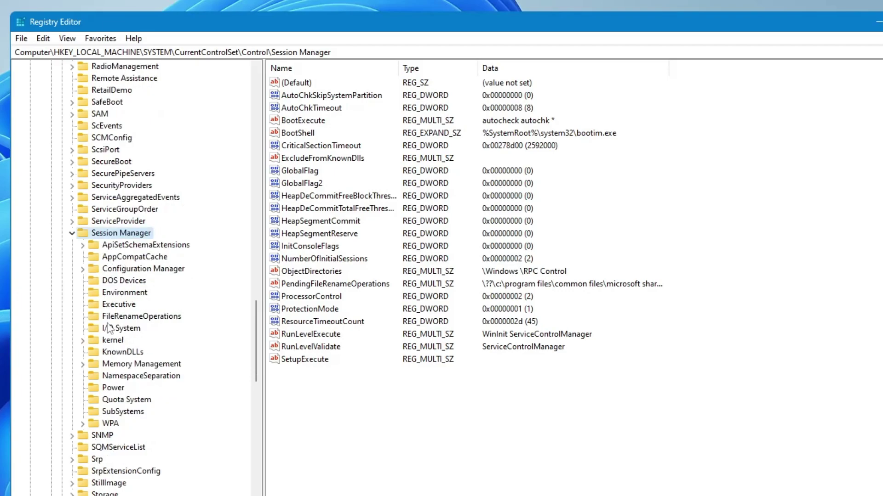
left_click(139, 365)
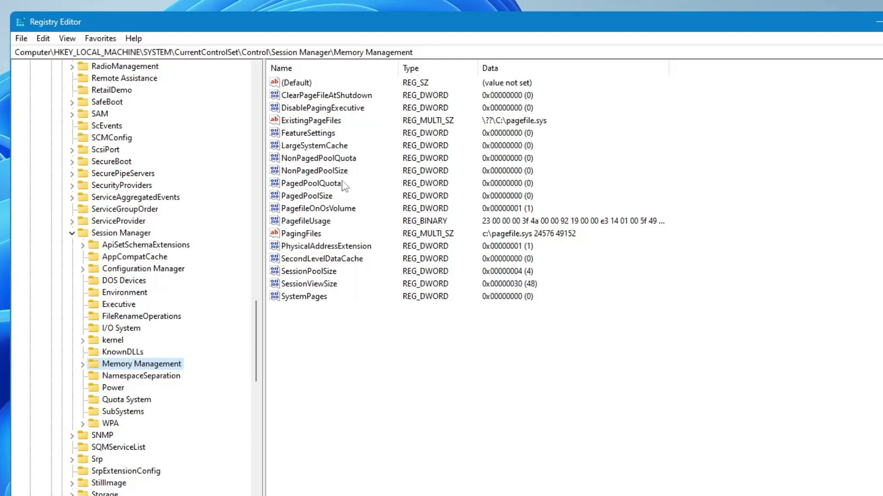
double_click(342, 95)
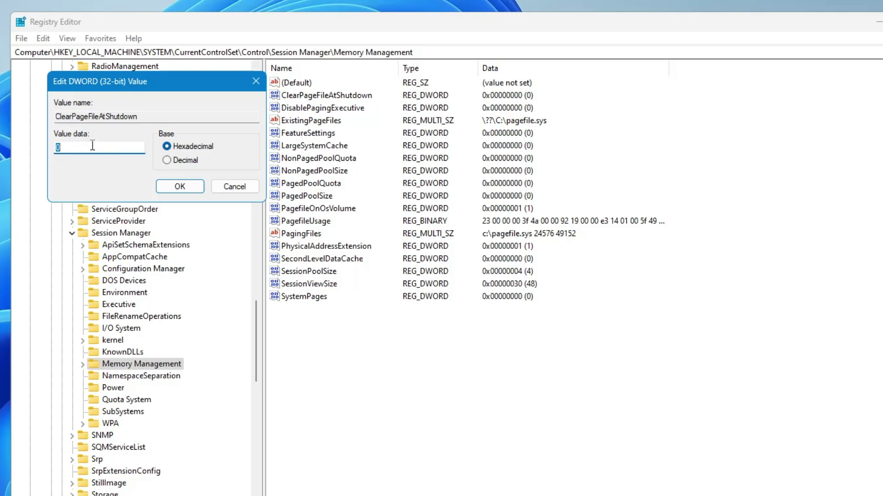
left_click(186, 187)
scroll(186, 188, "up", 18)
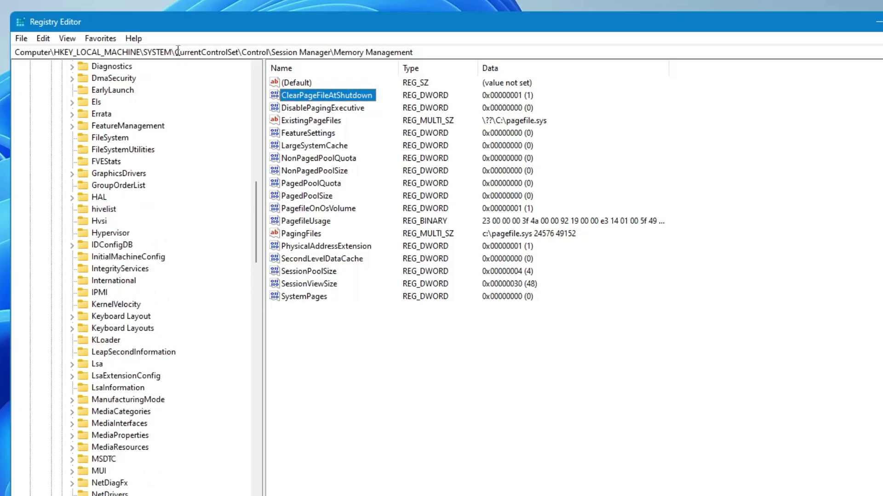
Go back to the SYSTEM key and expand ControlSet001\Services.
left_click_drag(424, 52, 178, 60)
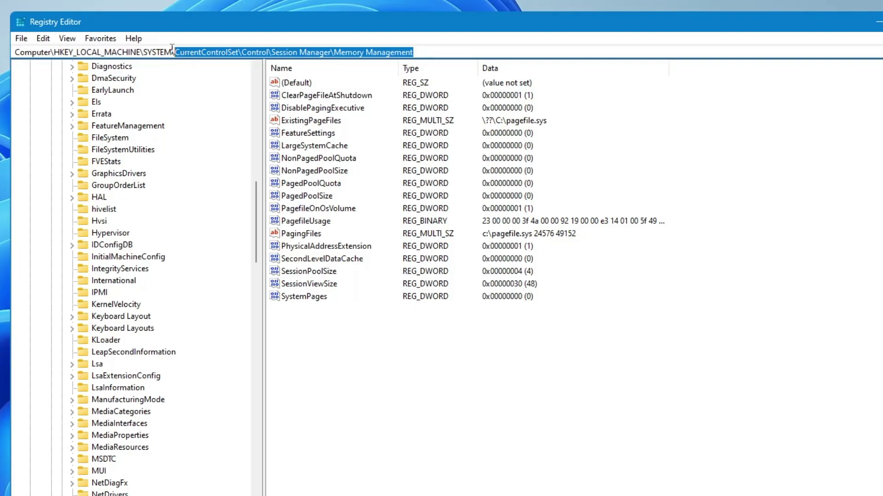
key("BackSpace")
key("Return")
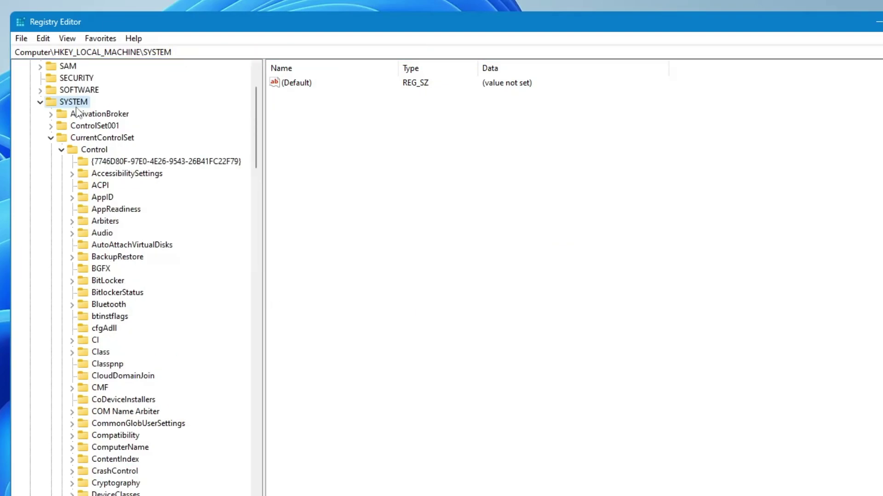
left_click(50, 138)
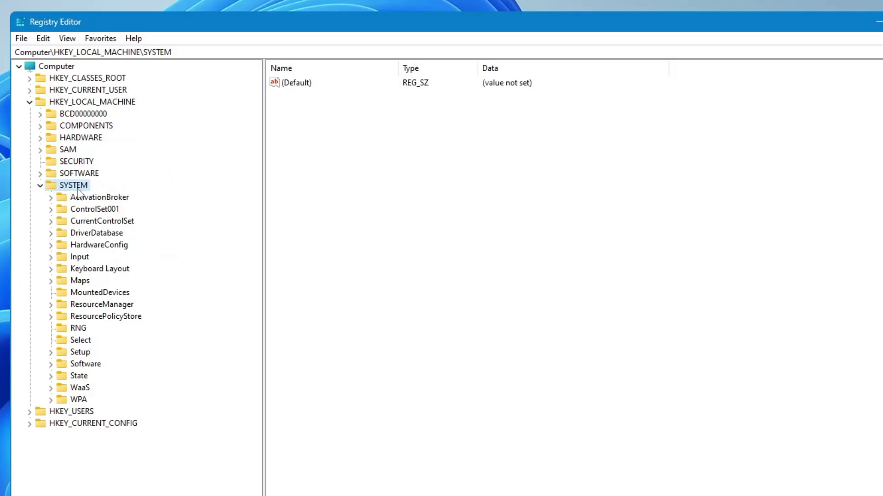
left_click(92, 209)
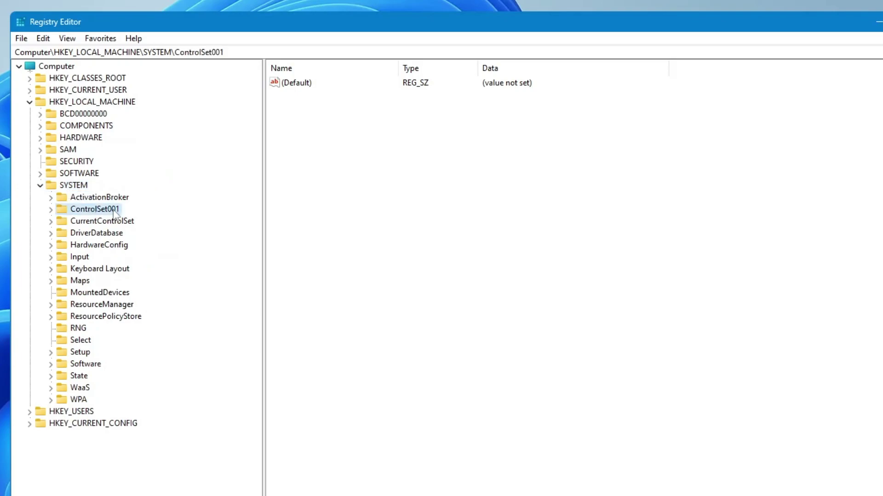
double_click(95, 210)
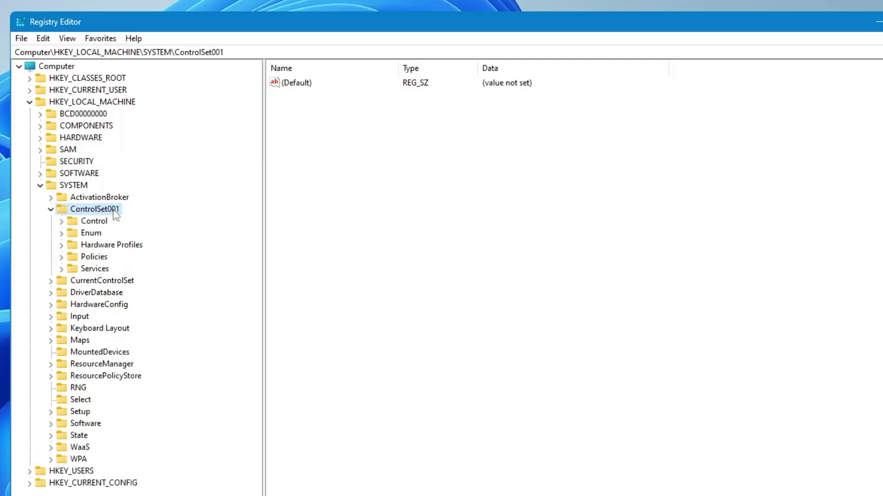
left_click(96, 270)
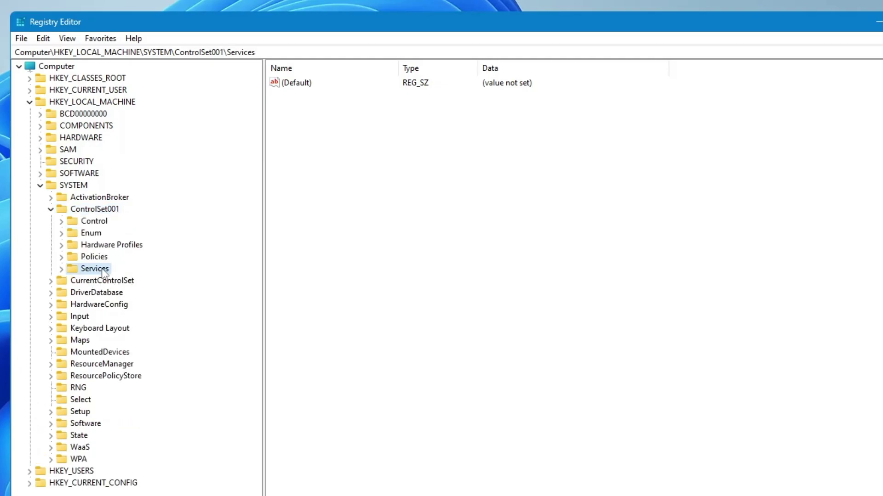
double_click(96, 269)
left_click(134, 234)
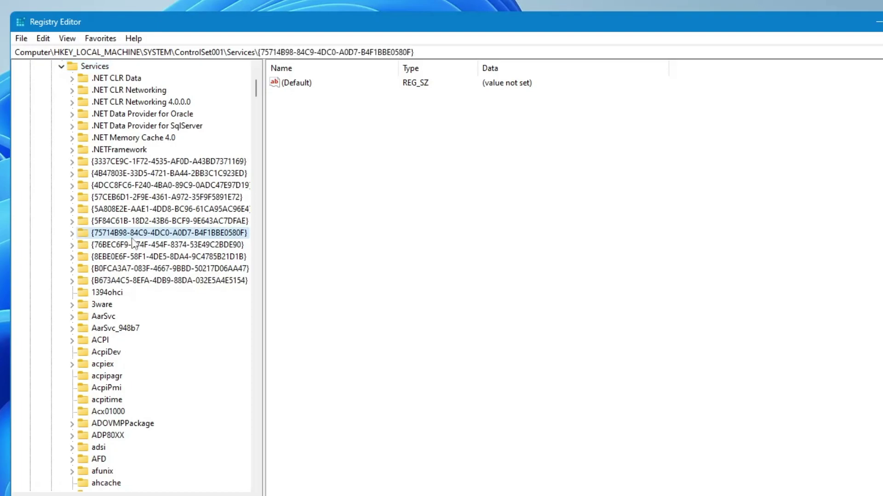
Select the Ndu service and change its Start value from 2 to 4.
scroll(133, 215, "down", 6)
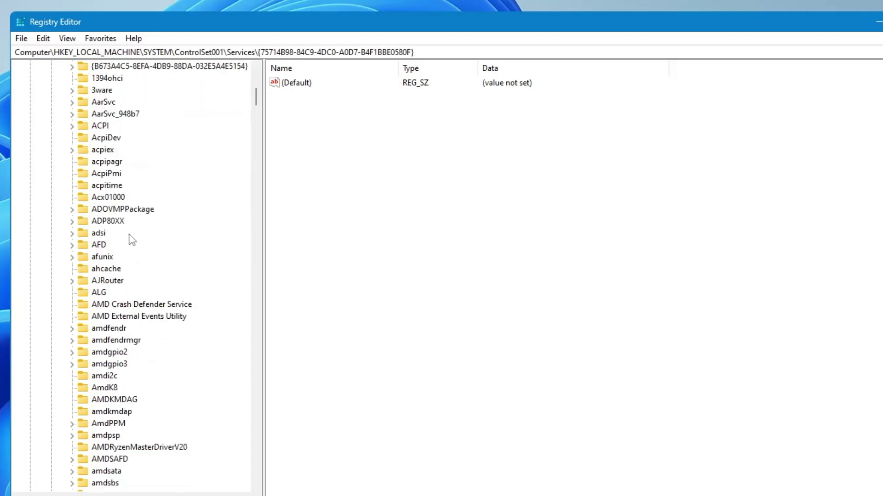
scroll(133, 239, "down", 20)
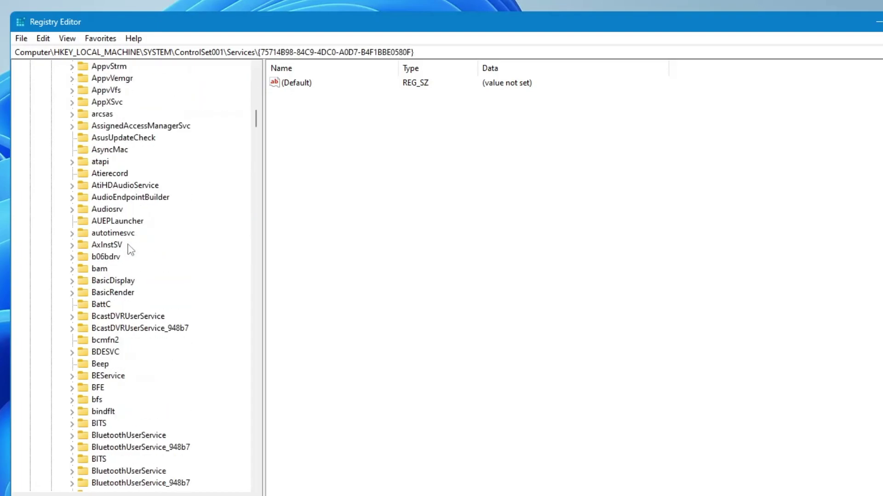
scroll(131, 249, "down", 20)
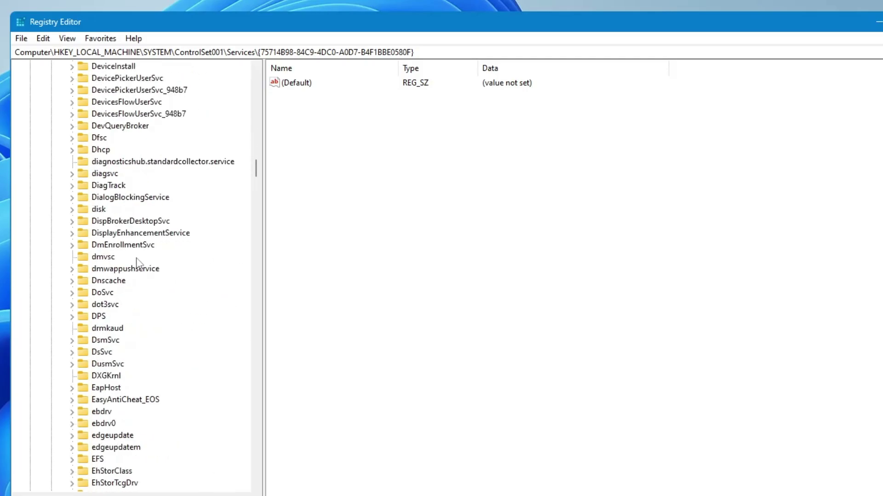
scroll(141, 274, "down", 20)
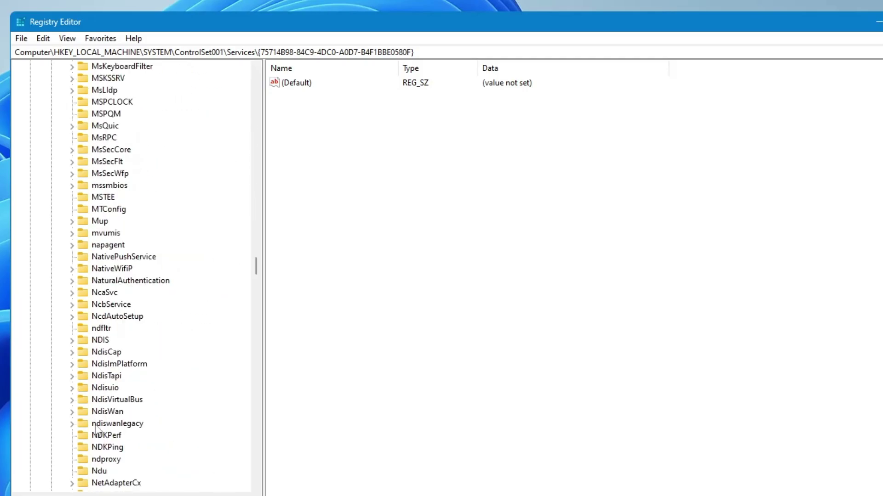
left_click(106, 436)
scroll(110, 428, "down", 3)
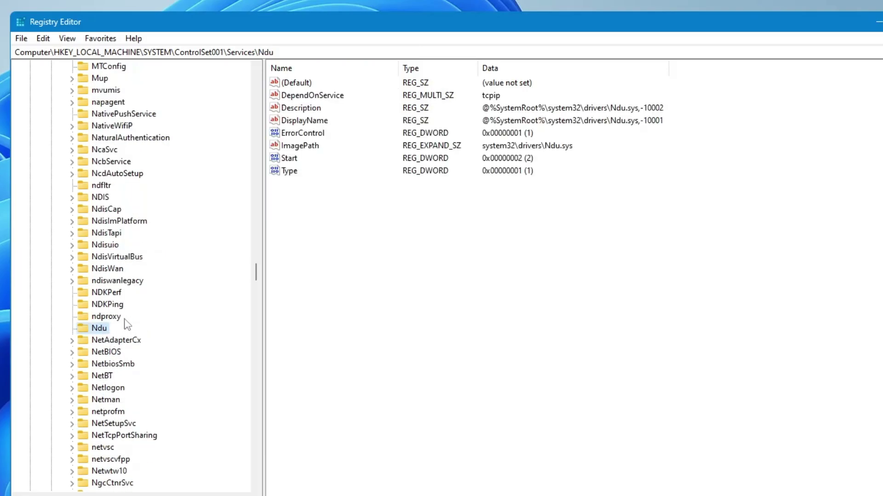
double_click(289, 158)
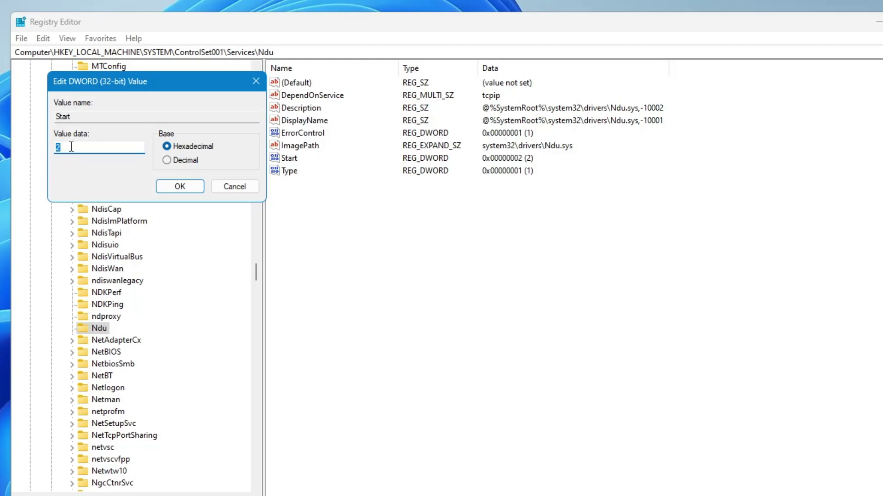
type("4")
left_click(179, 187)
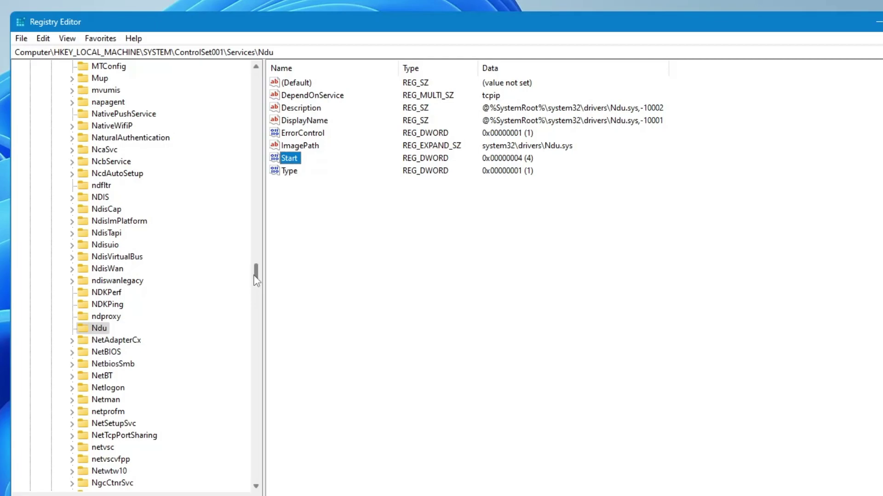
left_click_drag(254, 274, 230, 91)
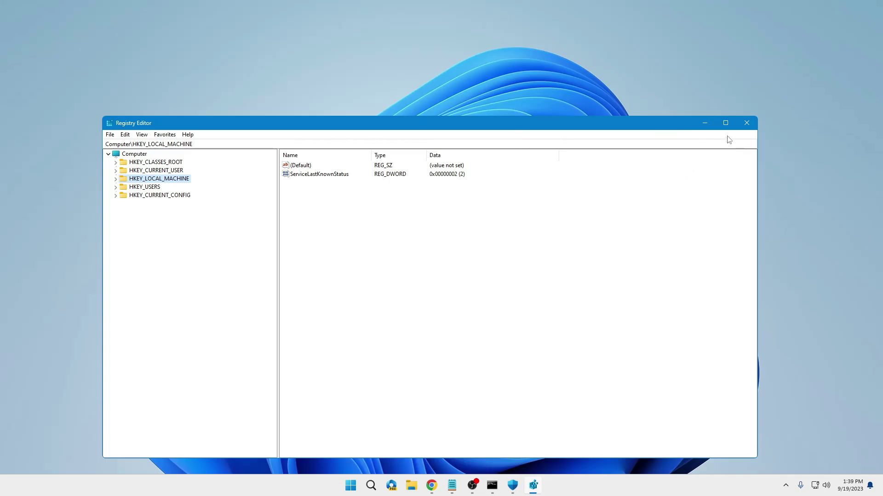
Download Disable GameBarPresenceWriter.rar from MEGA with Standard download and check the browser's downloads.
left_click(704, 123)
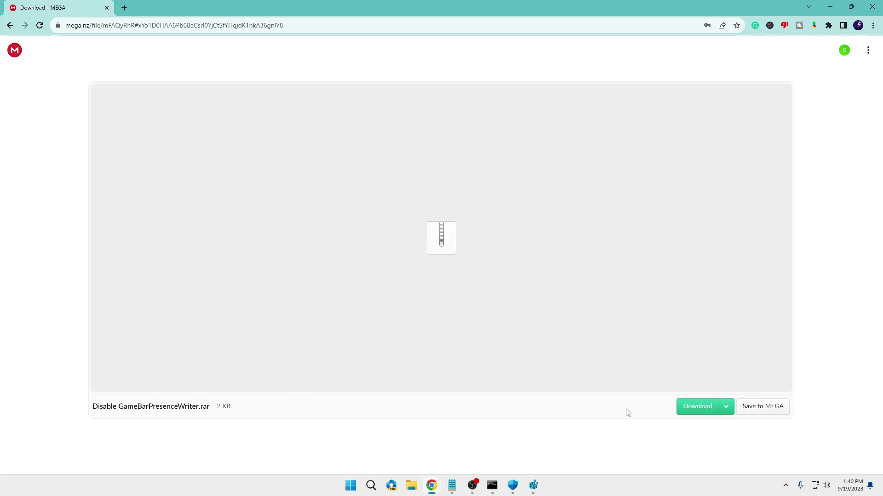
left_click(720, 412)
left_click(715, 411)
left_click(724, 409)
left_click(639, 368)
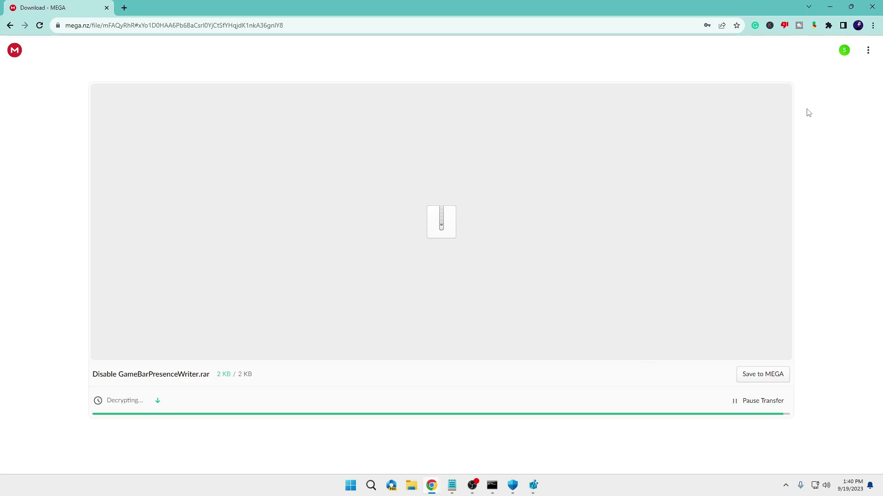
left_click(816, 26)
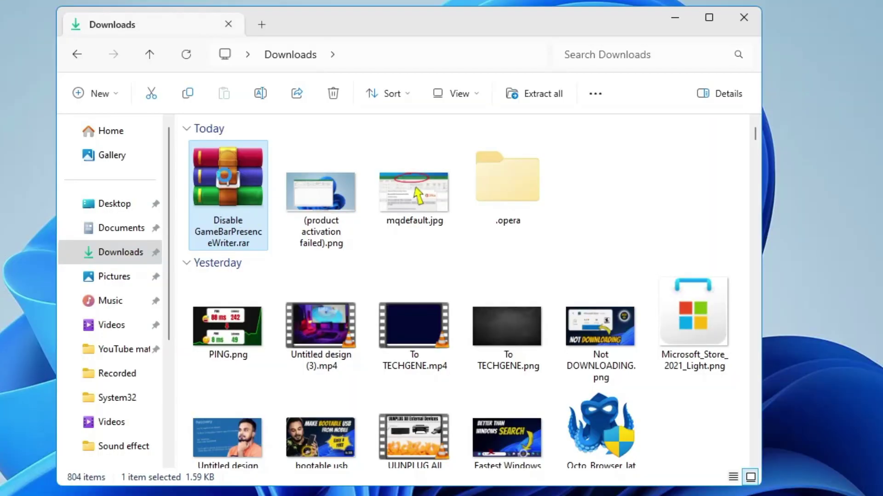
Extract Disable GameBarPresenceWriter.rar and open the extracted folder.
double_click(226, 179)
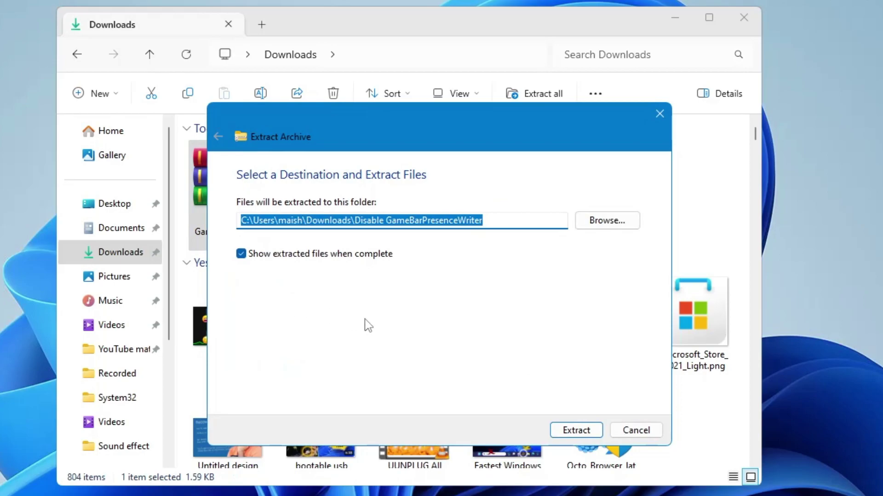
left_click(574, 429)
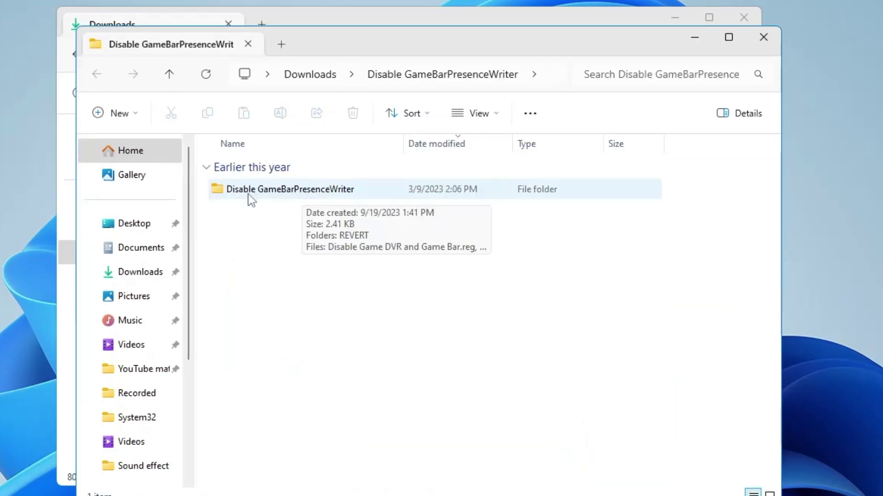
double_click(272, 193)
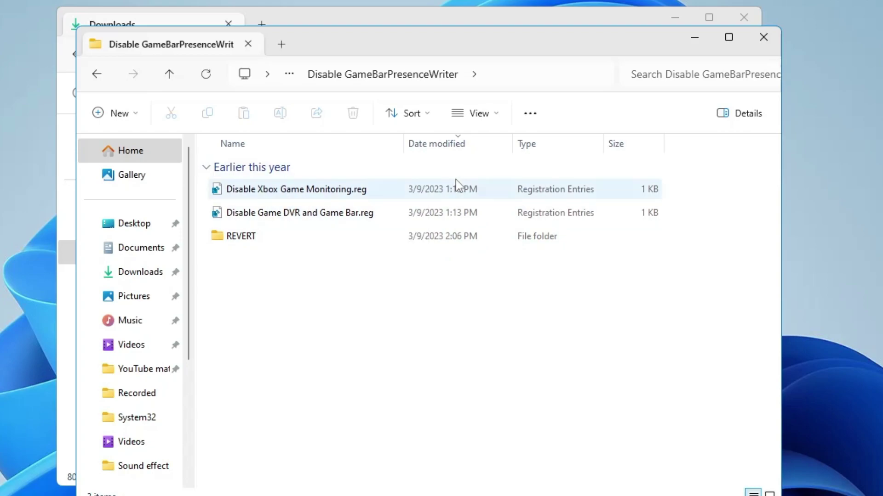
Run Disable Xbox Game Monitoring.reg and Disable Game DVR and Game Bar.reg, allowing each import.
left_click(272, 194)
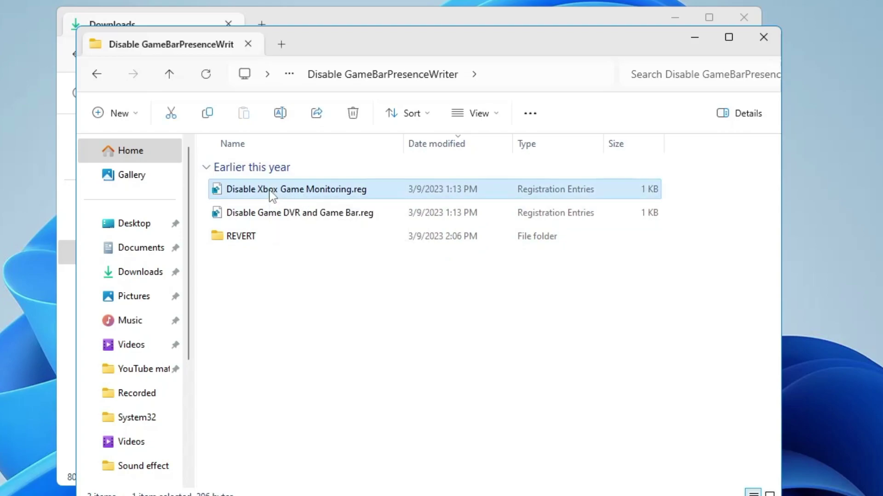
double_click(273, 194)
left_click(489, 298)
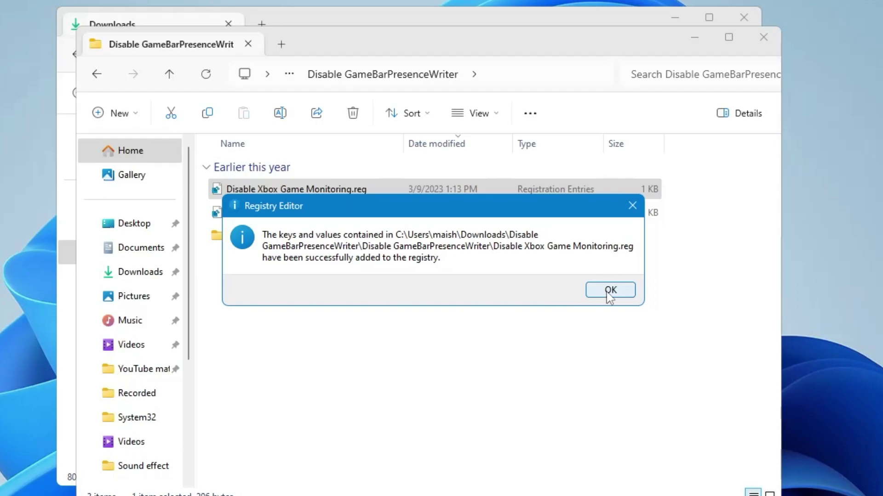
left_click(607, 291)
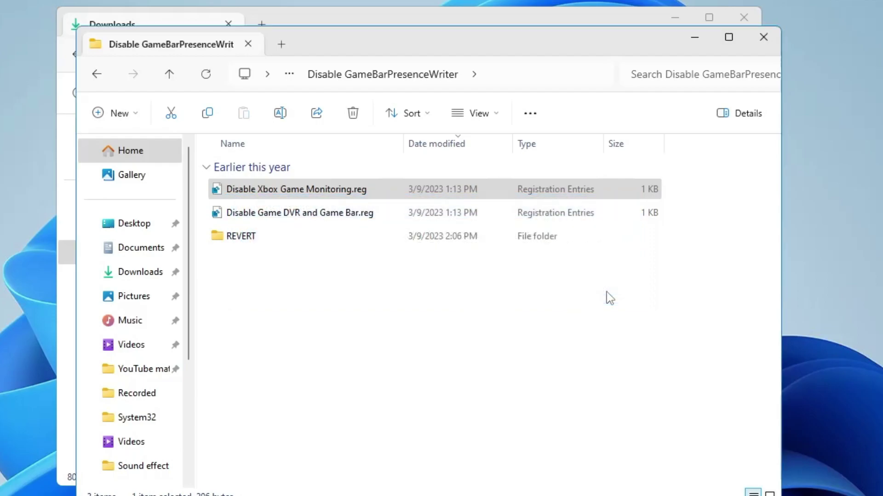
double_click(313, 213)
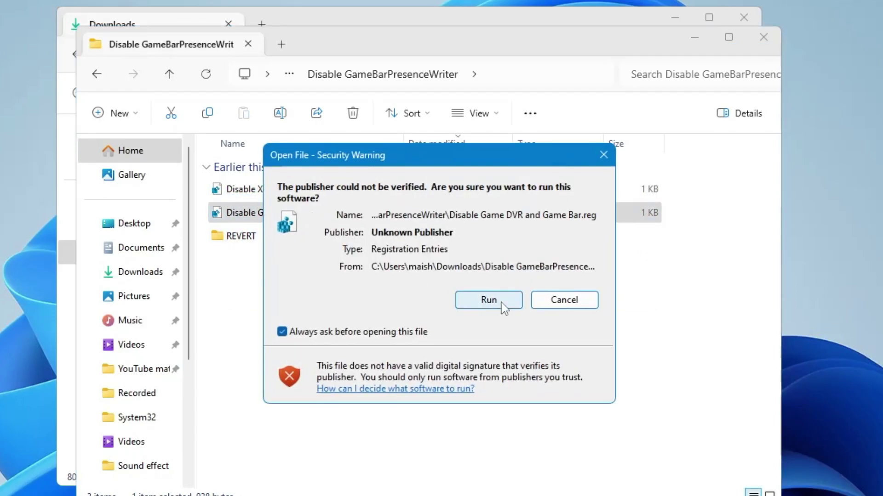
left_click(503, 307)
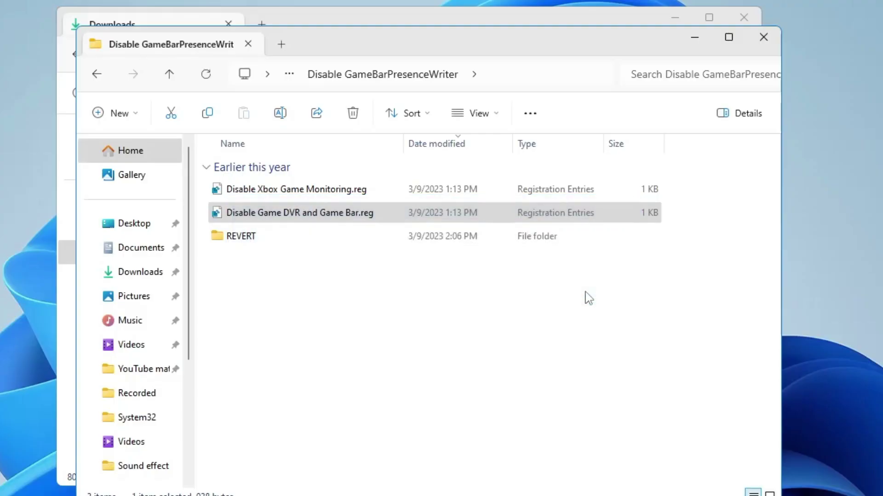
left_click(763, 36)
Expand HKEY_LOCAL_MACHINE\SOFTWARE\Microsoft in the Registry Editor tree.
left_click(741, 16)
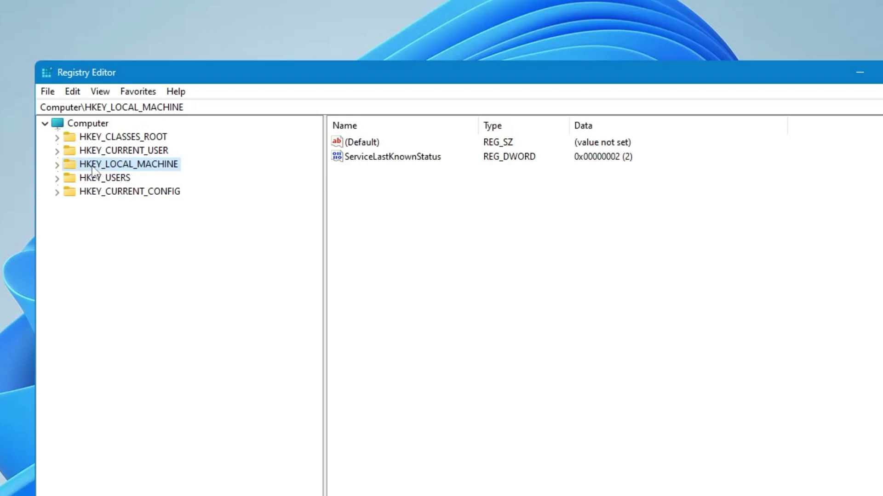
double_click(121, 168)
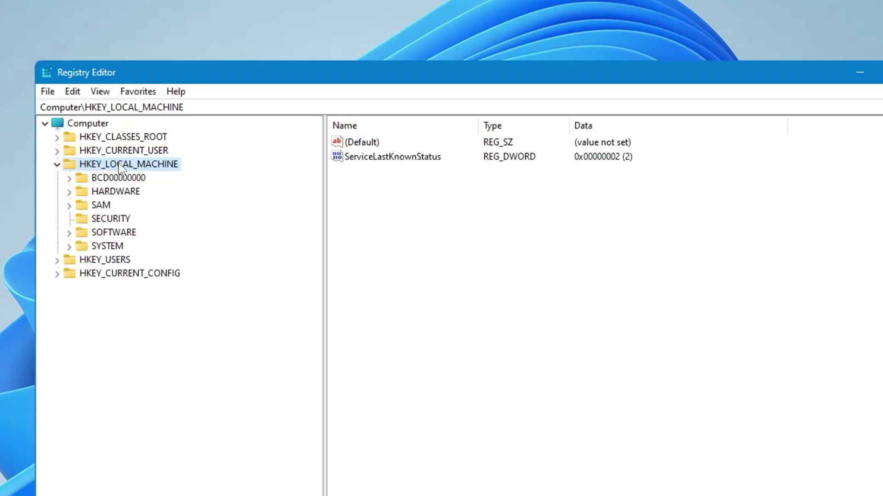
double_click(112, 233)
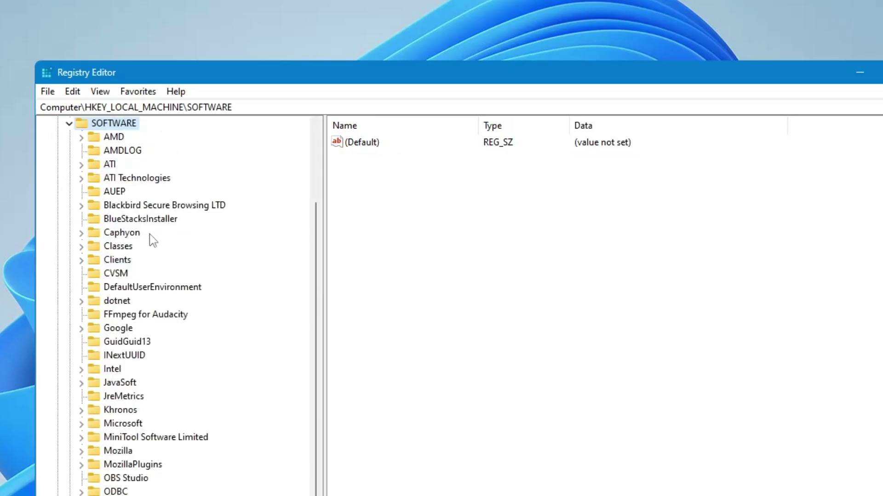
left_click(133, 425)
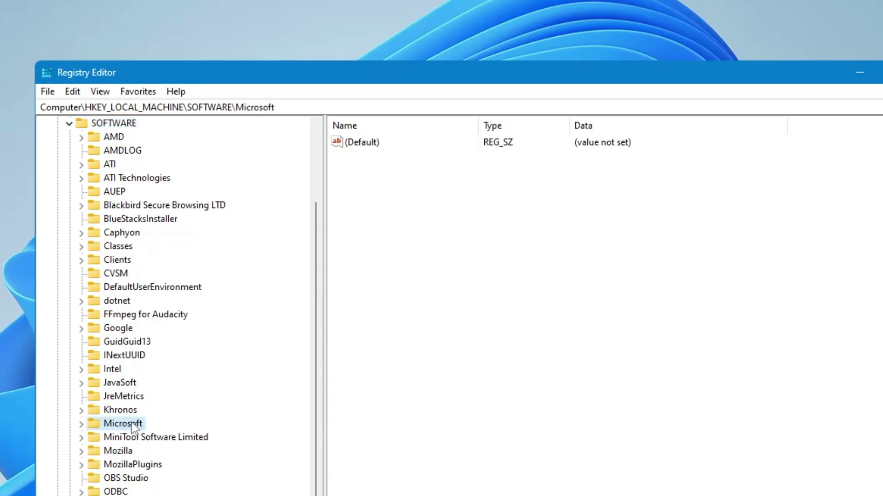
double_click(133, 424)
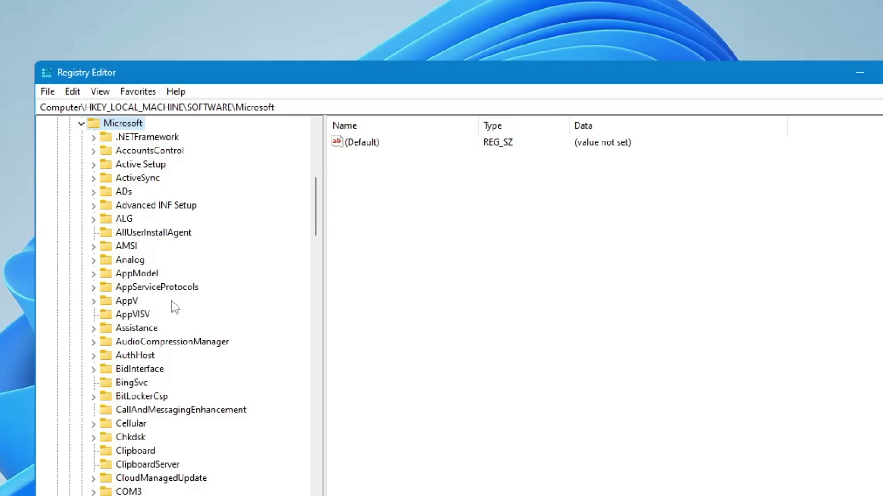
Expand WindowsRuntime and then ActivatableClassId to list its subkeys.
scroll(171, 301, "down", 20)
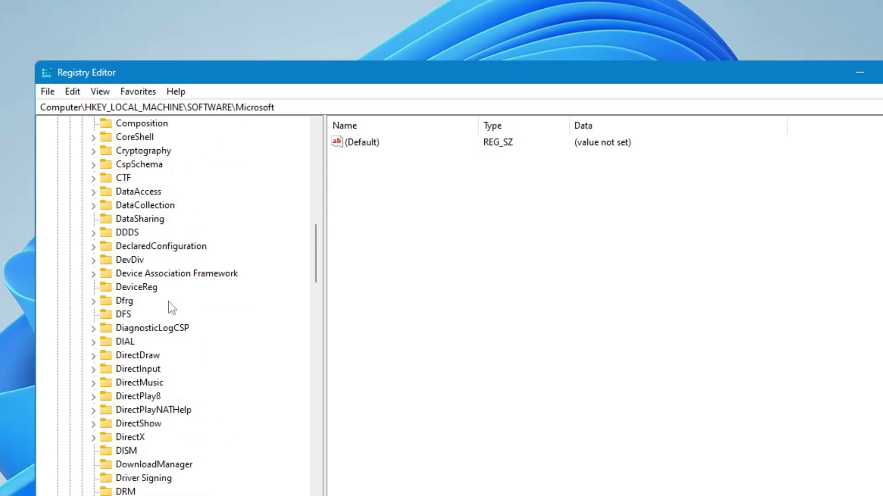
scroll(167, 302, "down", 20)
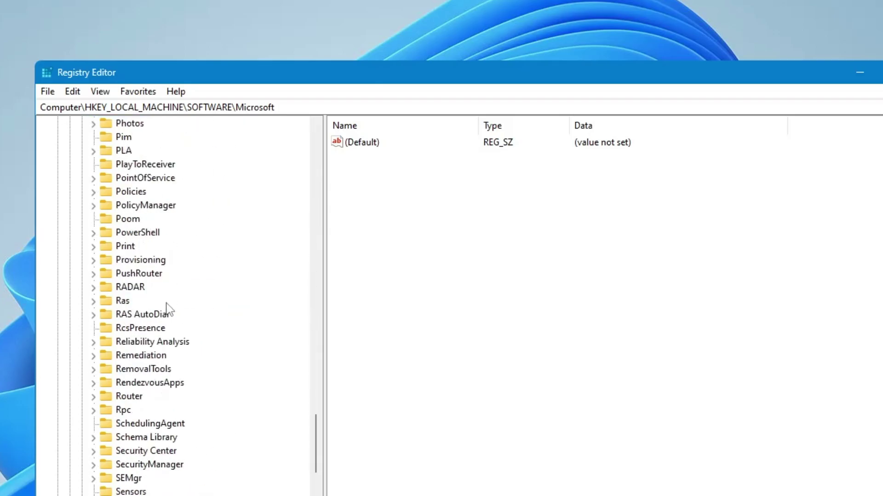
scroll(167, 303, "down", 15)
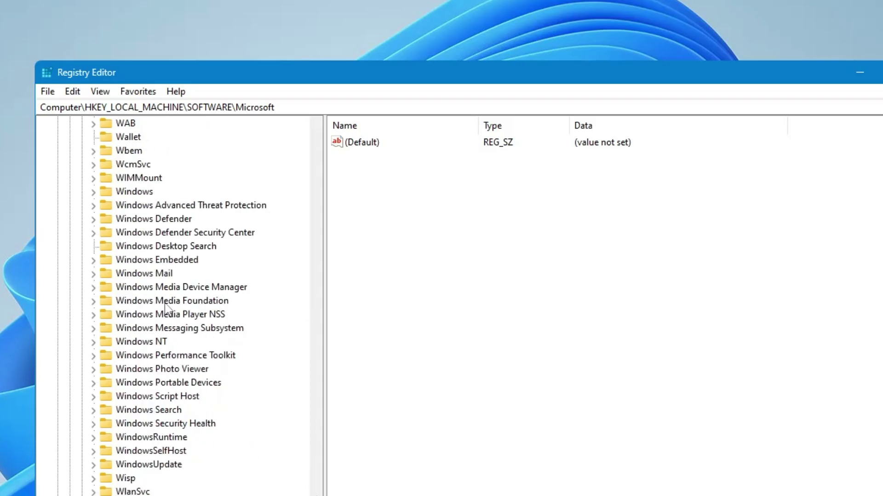
left_click(152, 437)
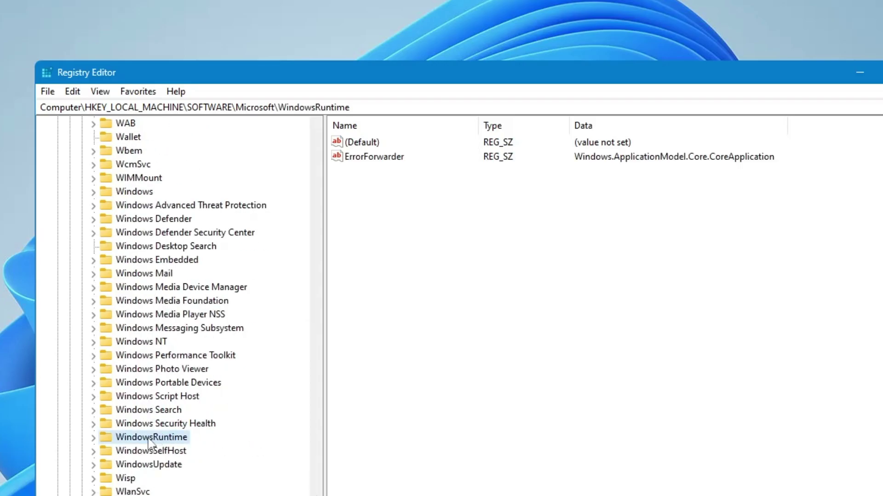
double_click(148, 440)
scroll(174, 316, "down", 4)
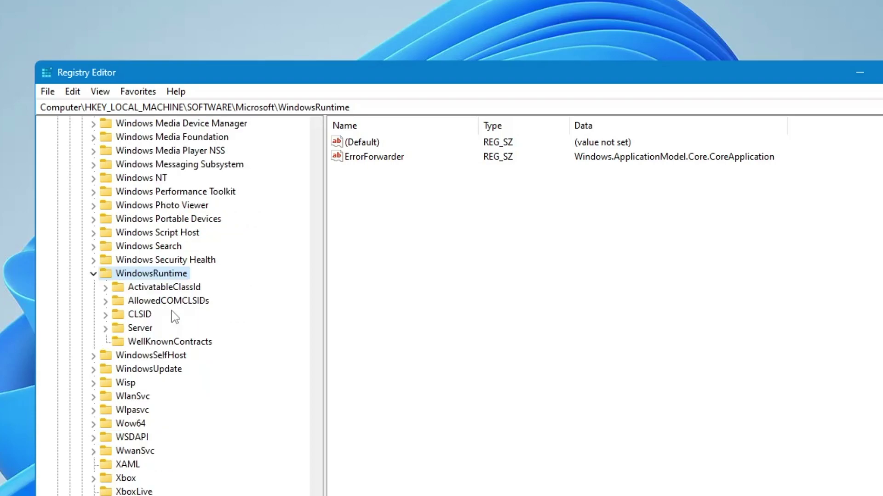
left_click(162, 288)
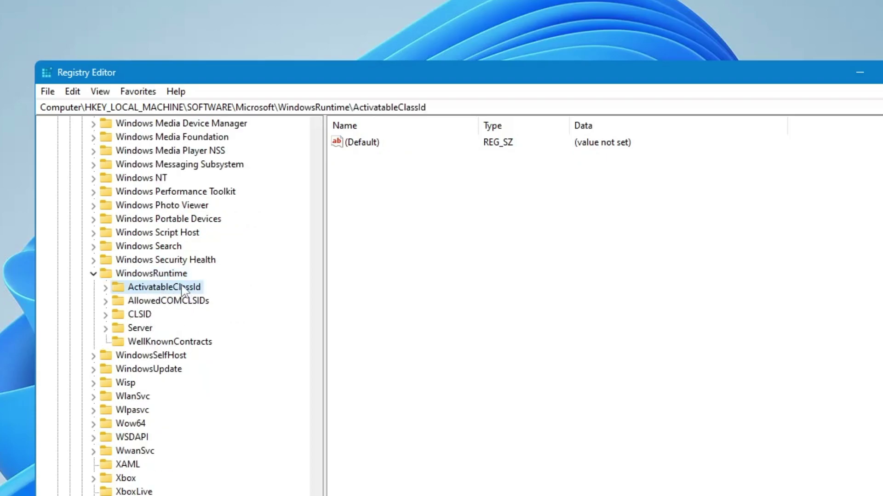
double_click(182, 289)
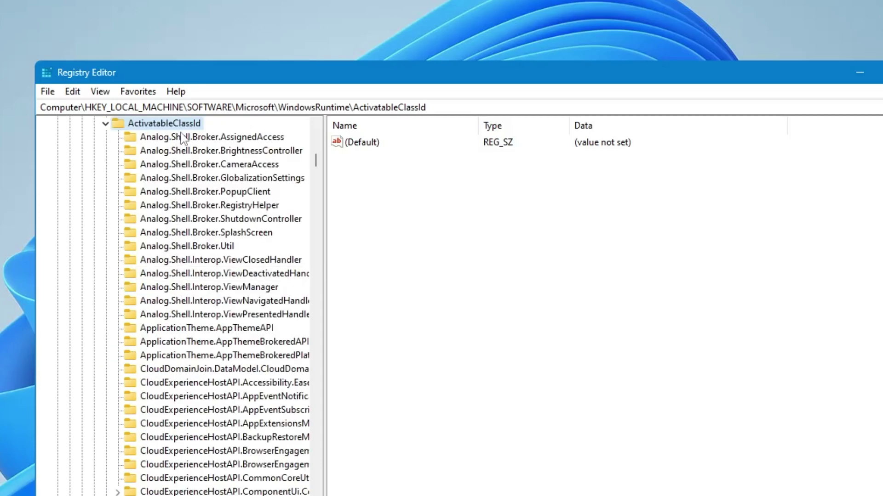
Select Windows.Gaming.GameBar.PresenceServer.Internal.PresenceWriter and open its ActivationType value (currently 1).
left_click(173, 276)
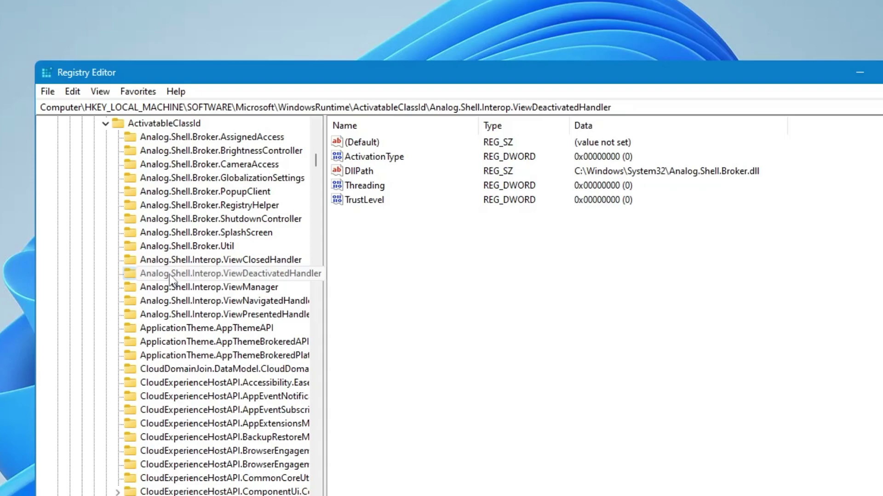
scroll(178, 384, "down", 13)
scroll(179, 386, "down", 9)
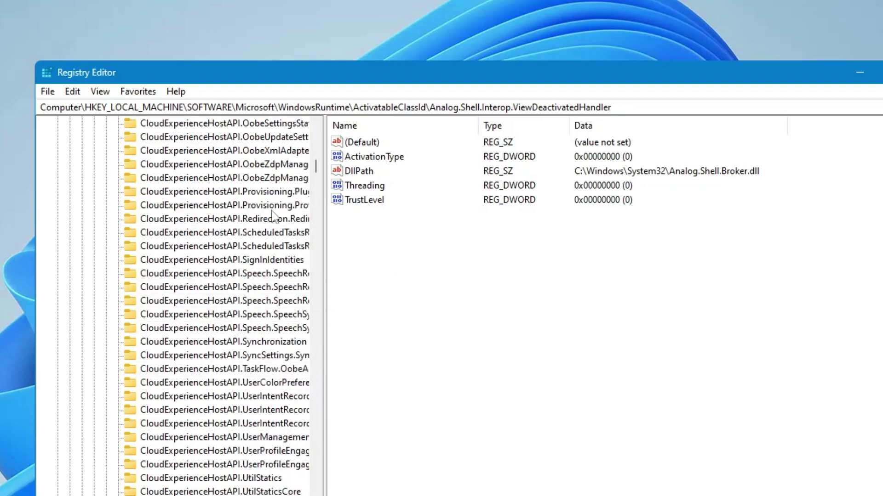
left_click_drag(318, 170, 316, 279)
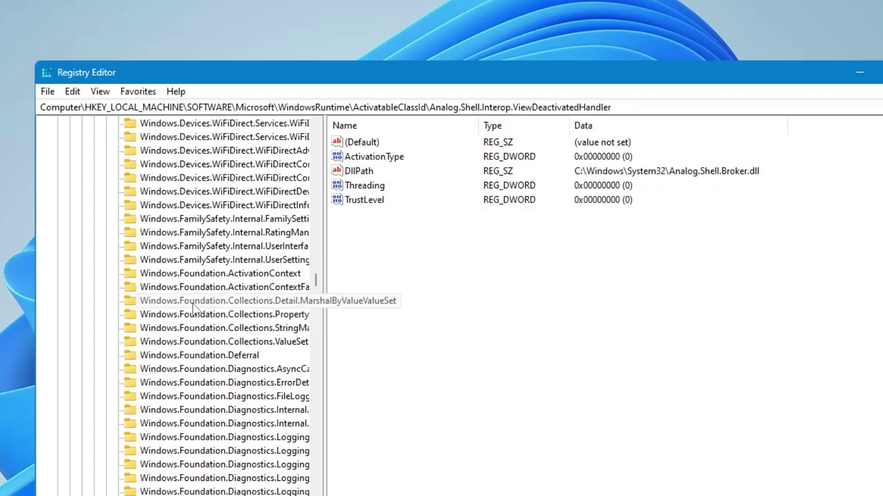
scroll(192, 322, "down", 6)
scroll(193, 325, "down", 8)
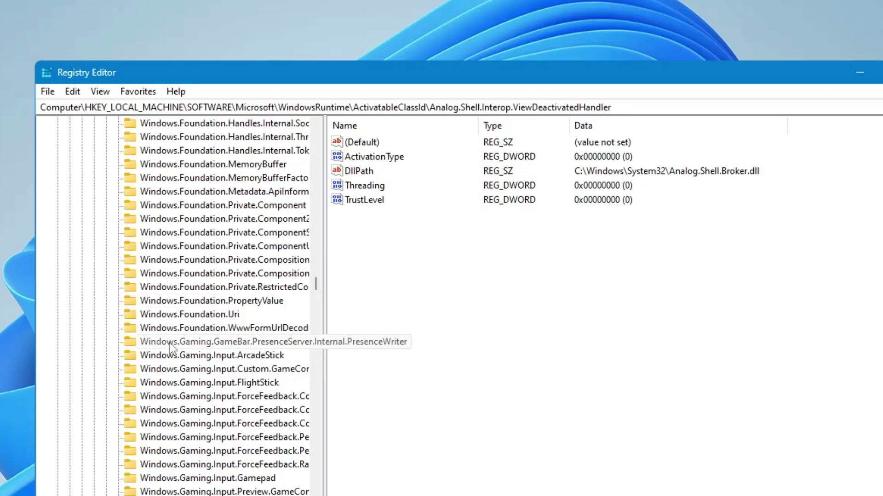
left_click(171, 343)
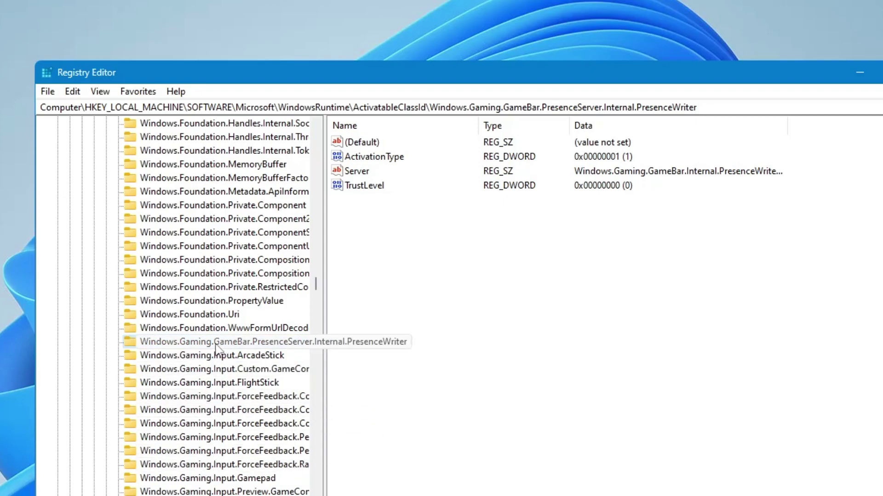
double_click(381, 158)
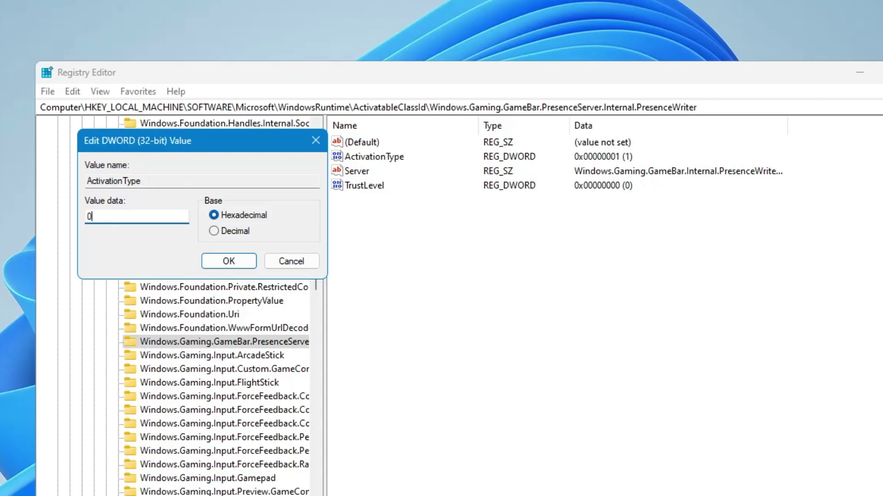
Enter 0 as ActivationType's value data and dismiss the resulting Error Editing Value message.
type("0")
left_click(226, 262)
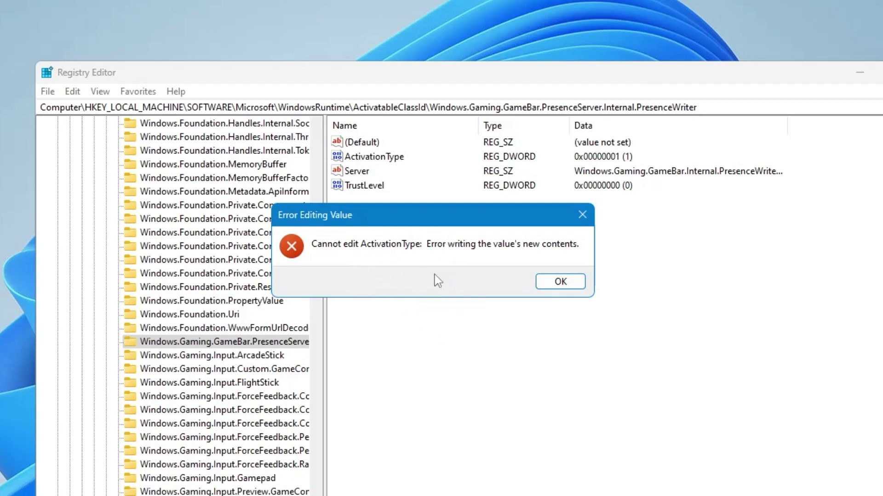
left_click(566, 285)
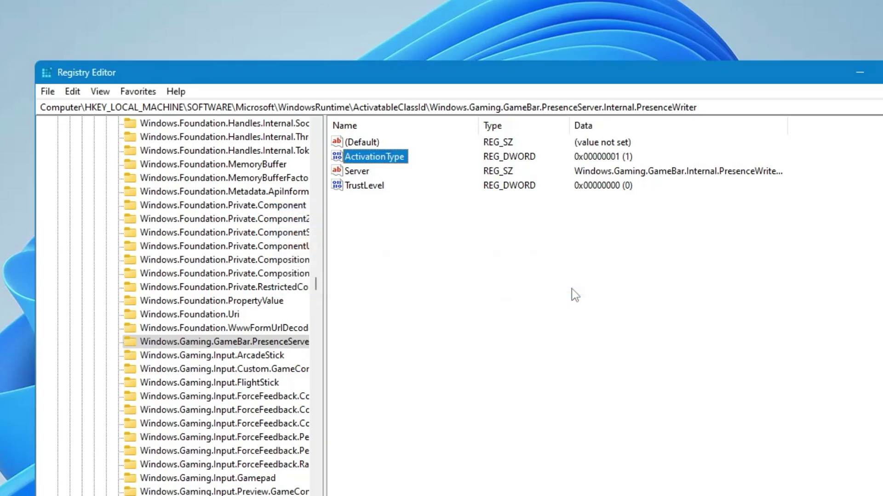
Open the PresenceWriter key's Permissions, then Advanced settings, and start changing its owner.
right_click(224, 349)
left_click(253, 466)
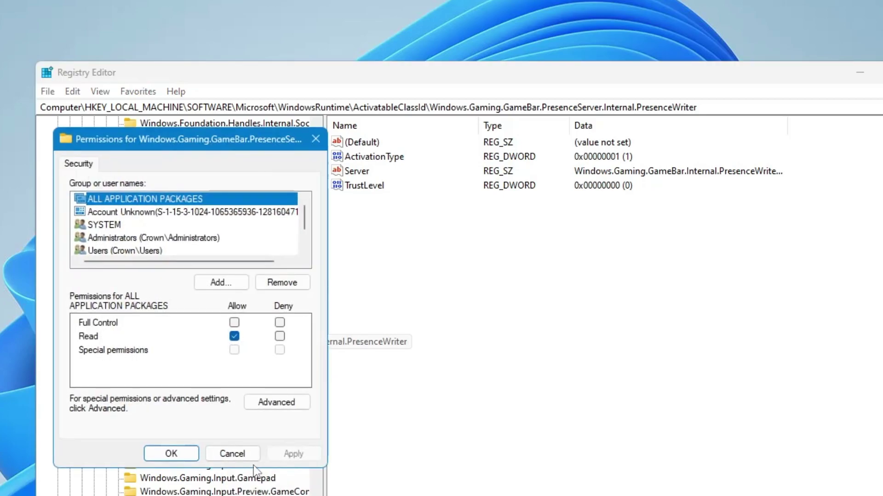
left_click(406, 396)
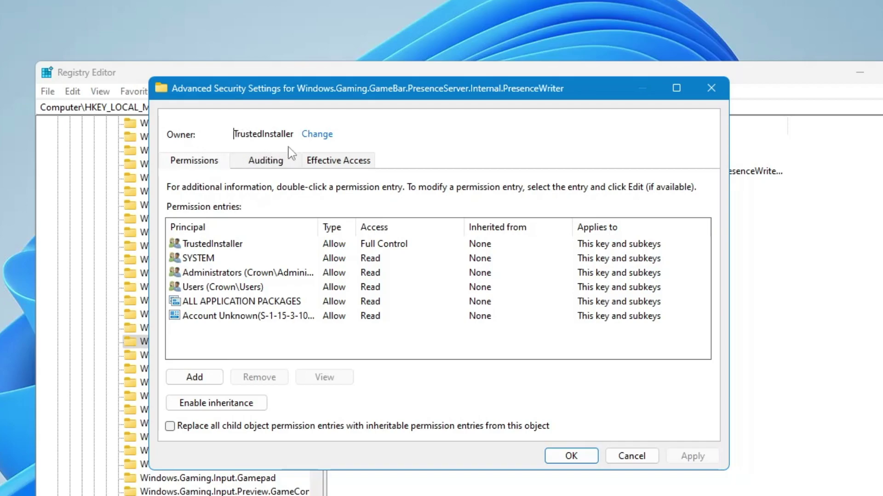
left_click(317, 135)
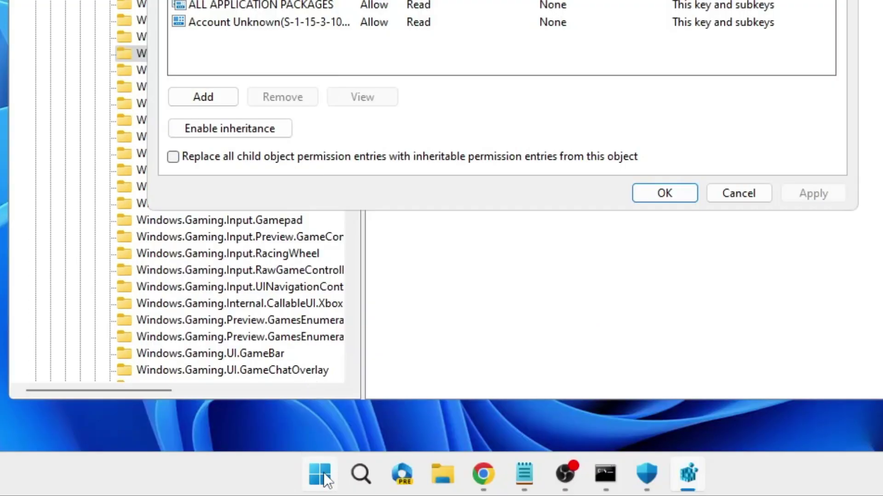
Find the signed-in account's e-mail in account settings, then return to Select User or Group.
left_click(323, 474)
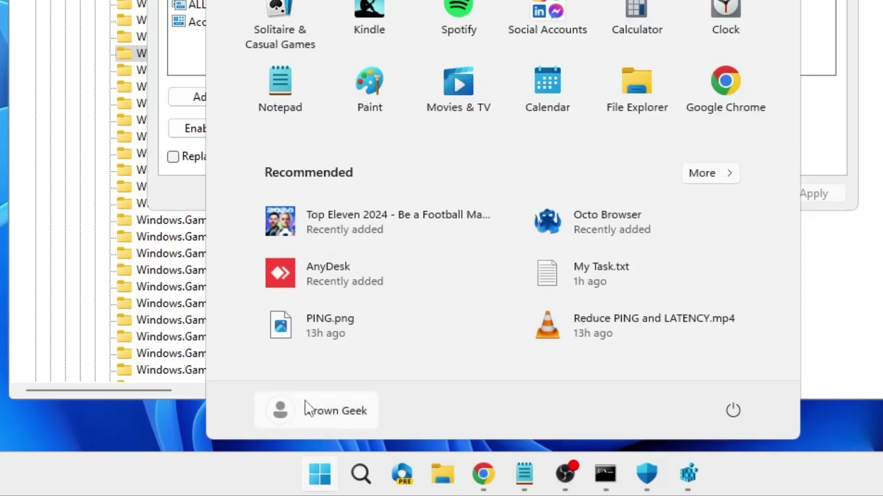
left_click(283, 415)
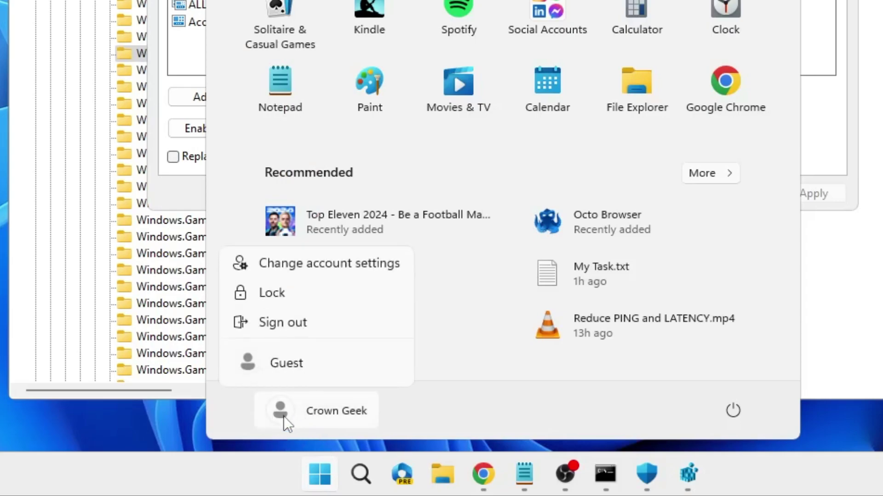
left_click(314, 264)
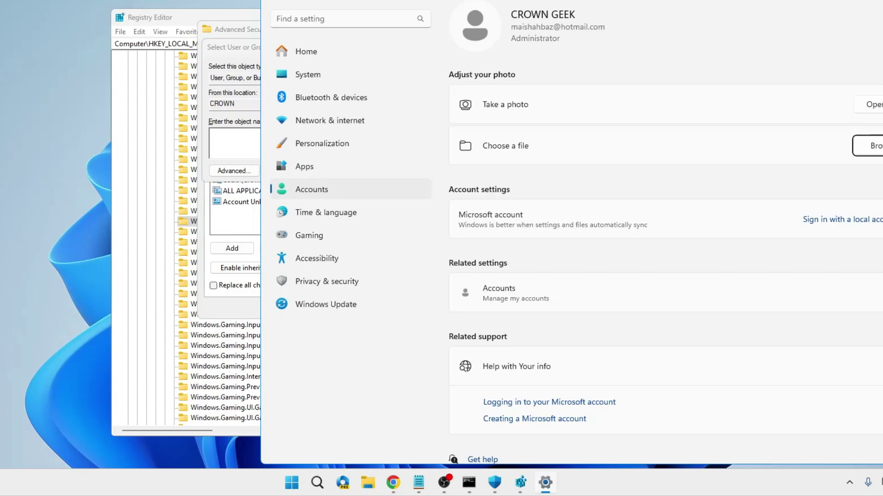
left_click(254, 146)
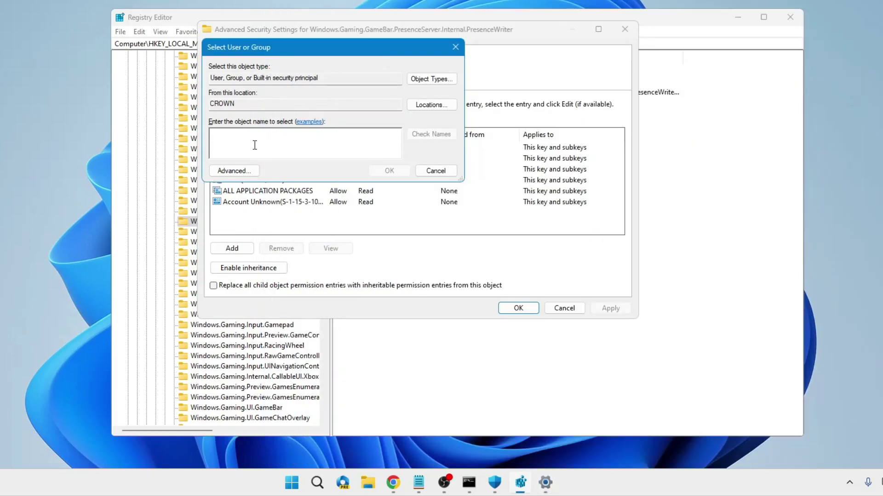
Paste the account e-mail, verify it with Check Names, and confirm that account as owner.
key("ctrl+v")
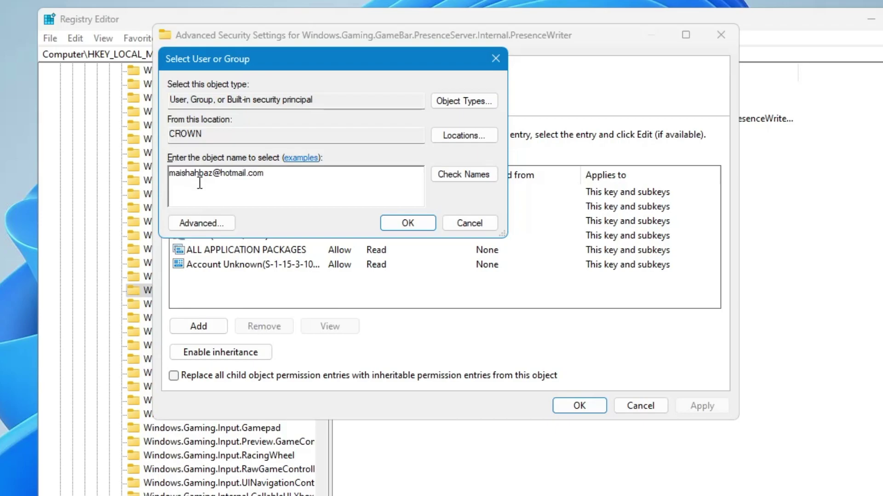
left_click(270, 173)
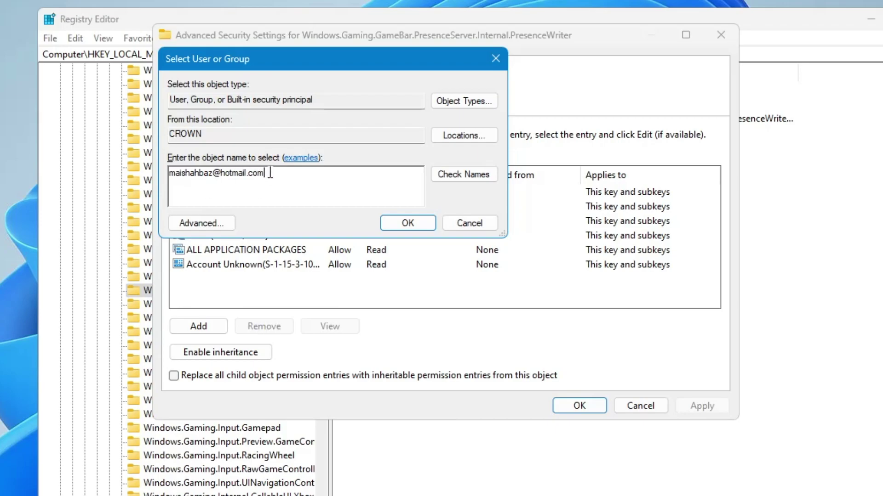
left_click(467, 176)
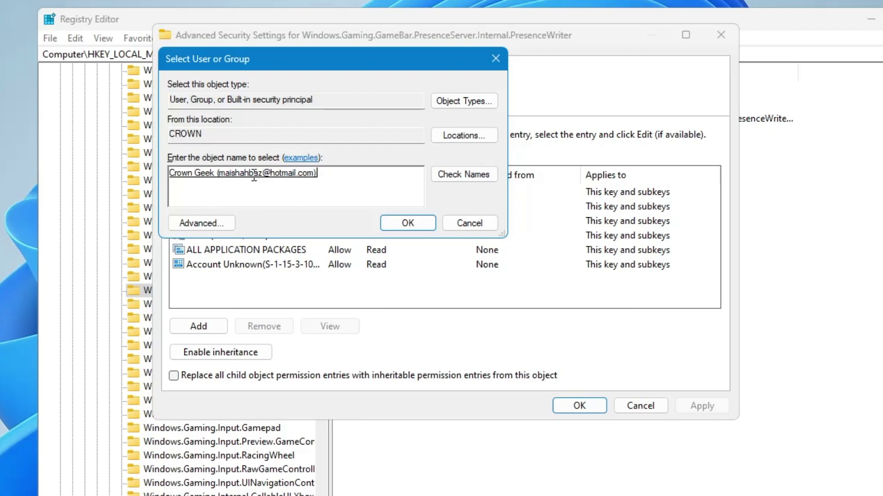
left_click(407, 223)
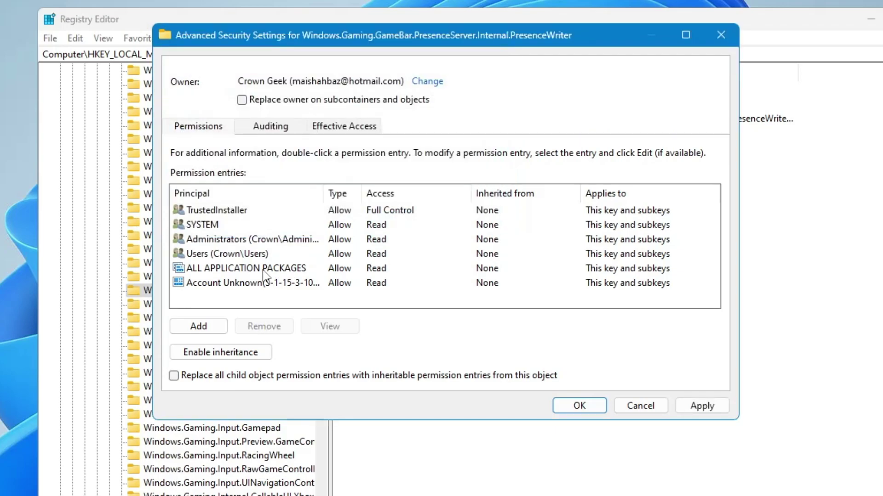
left_click(209, 328)
Add a Full Control permission entry for the signed-in account and apply the security changes.
left_click(203, 45)
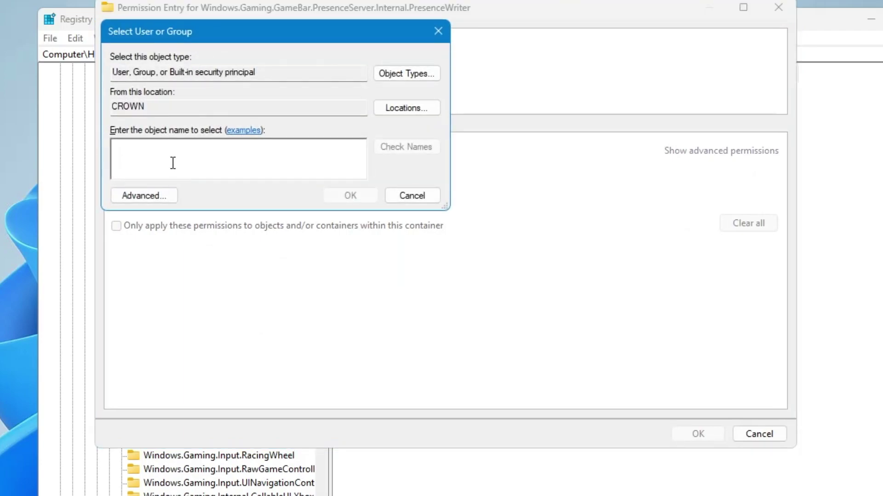
key("ctrl+v")
left_click(414, 150)
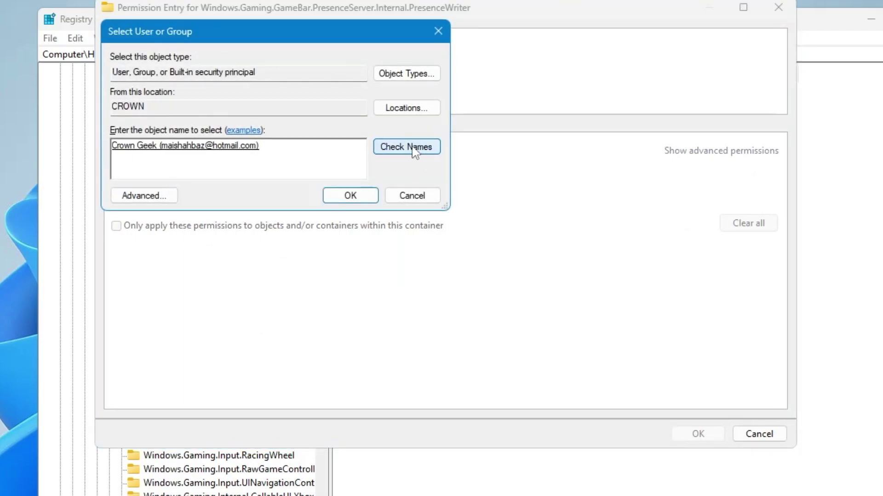
left_click(353, 197)
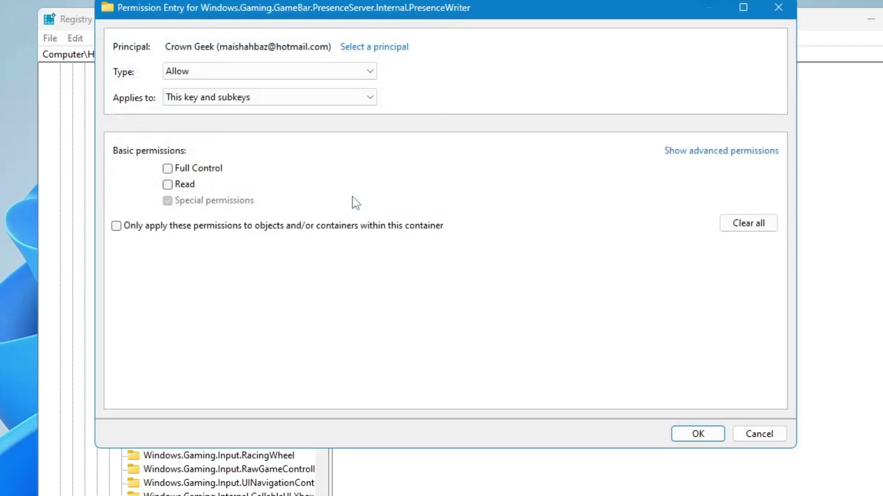
left_click(172, 172)
left_click(698, 434)
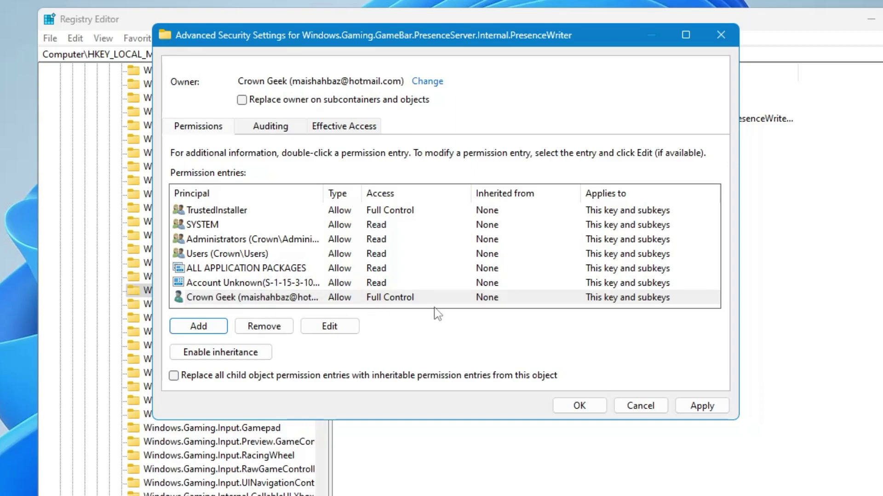
left_click(699, 412)
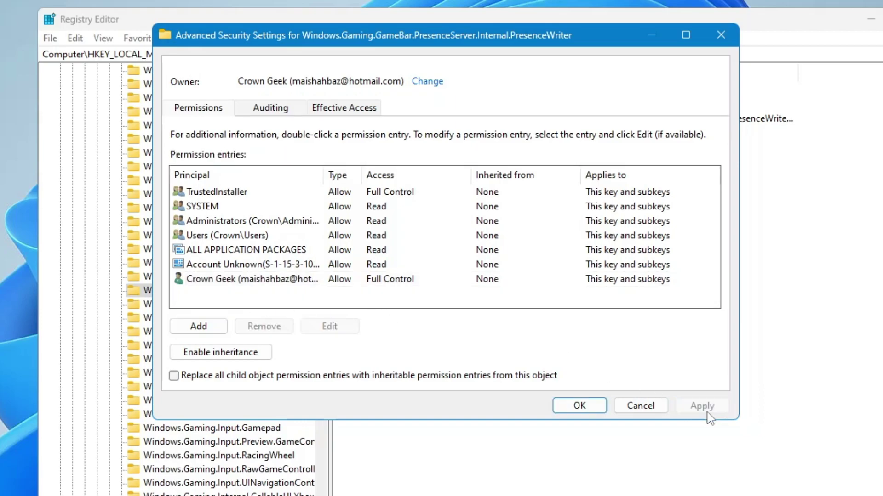
left_click(588, 406)
left_click(303, 396)
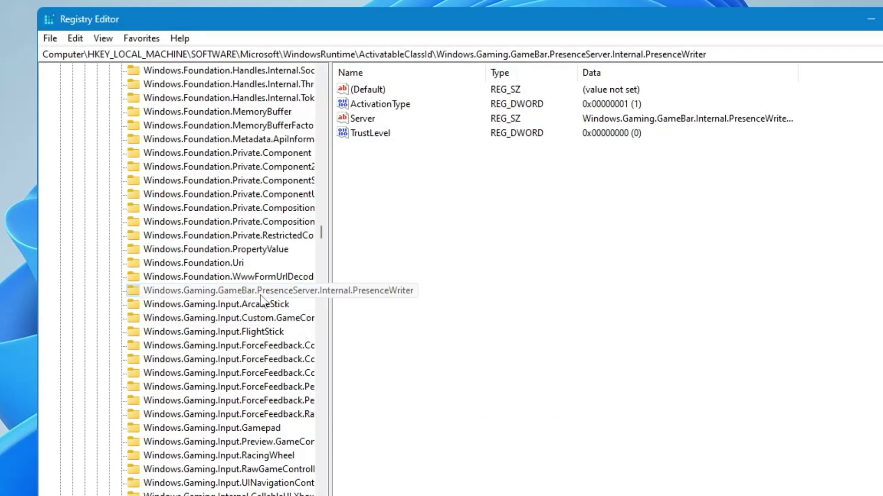
Change PresenceWriter's ActivationType value data to 0 and confirm it.
double_click(380, 104)
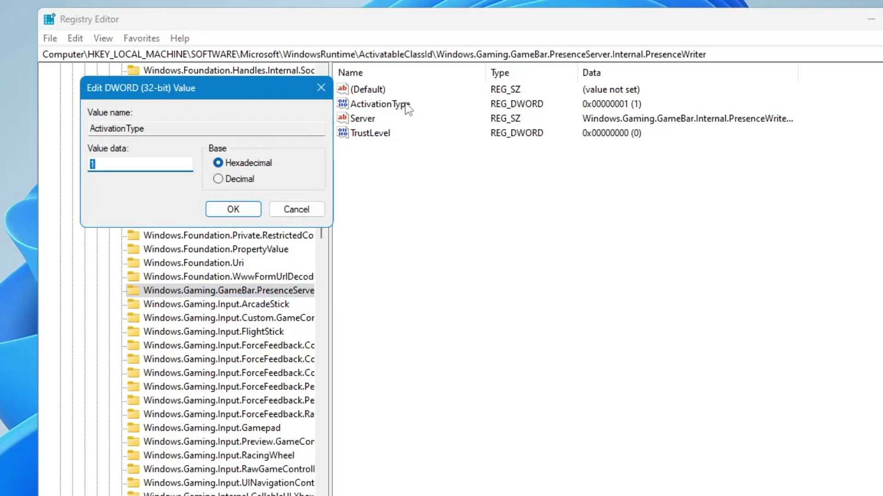
type("0")
left_click(232, 209)
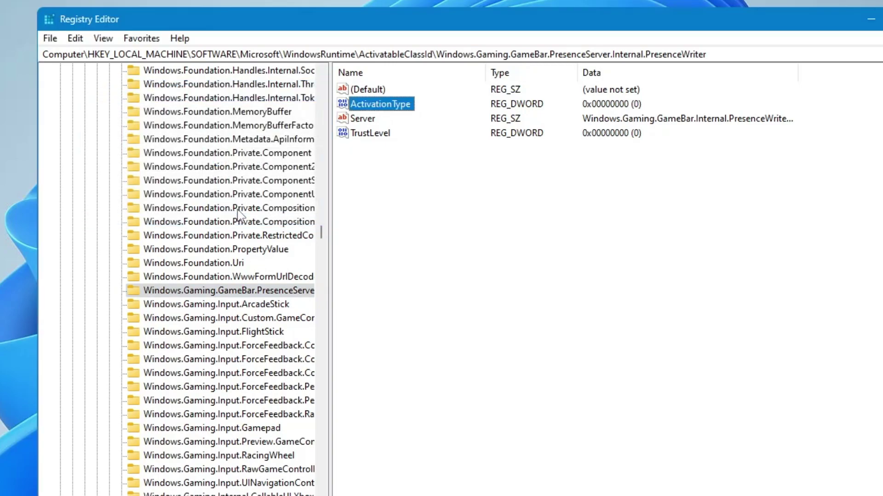